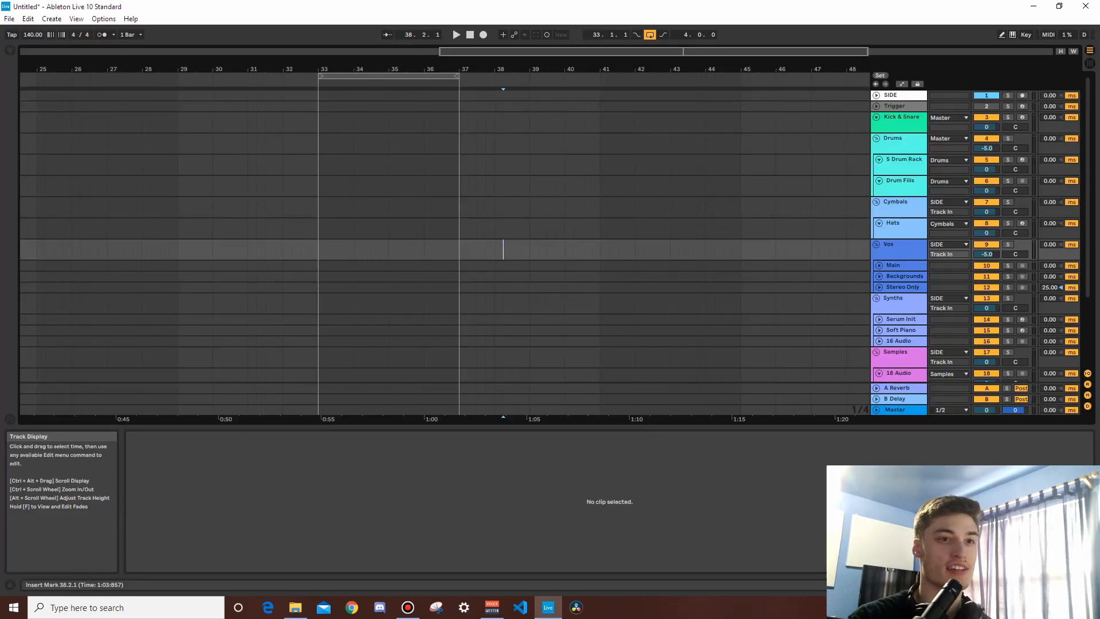
left_click(895, 410)
scroll(445, 396, "down", 3)
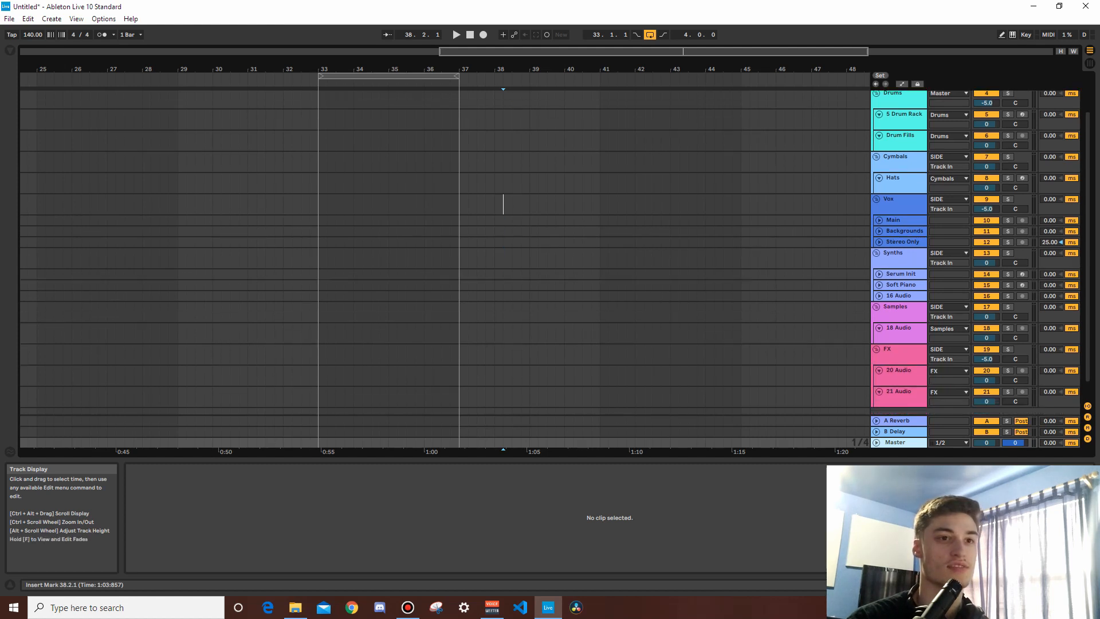
scroll(445, 396, "up", 3)
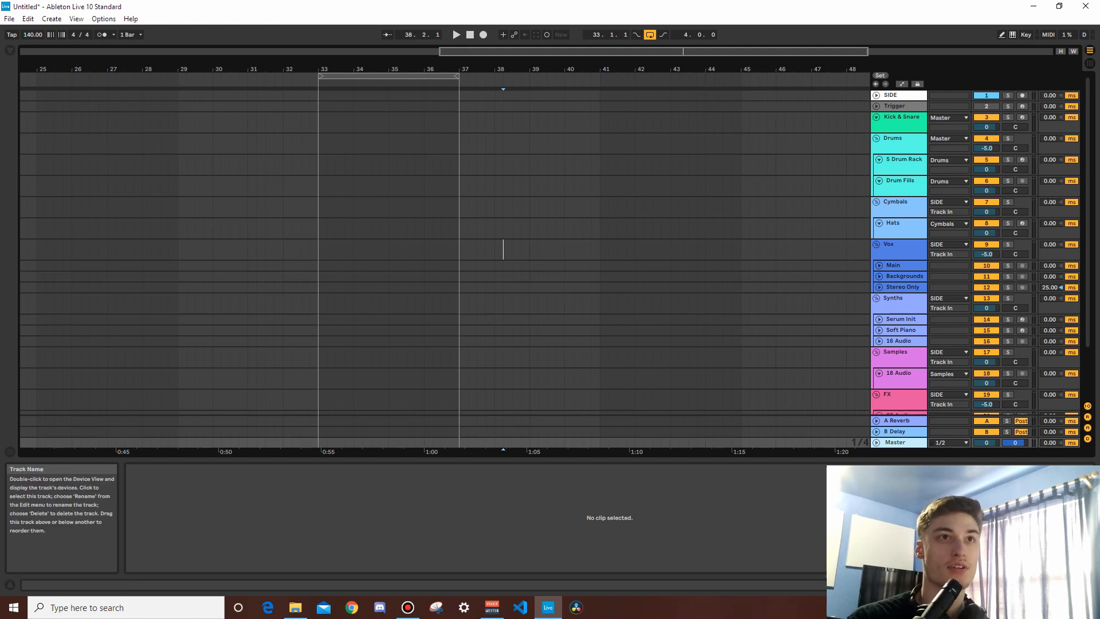
left_click(898, 96)
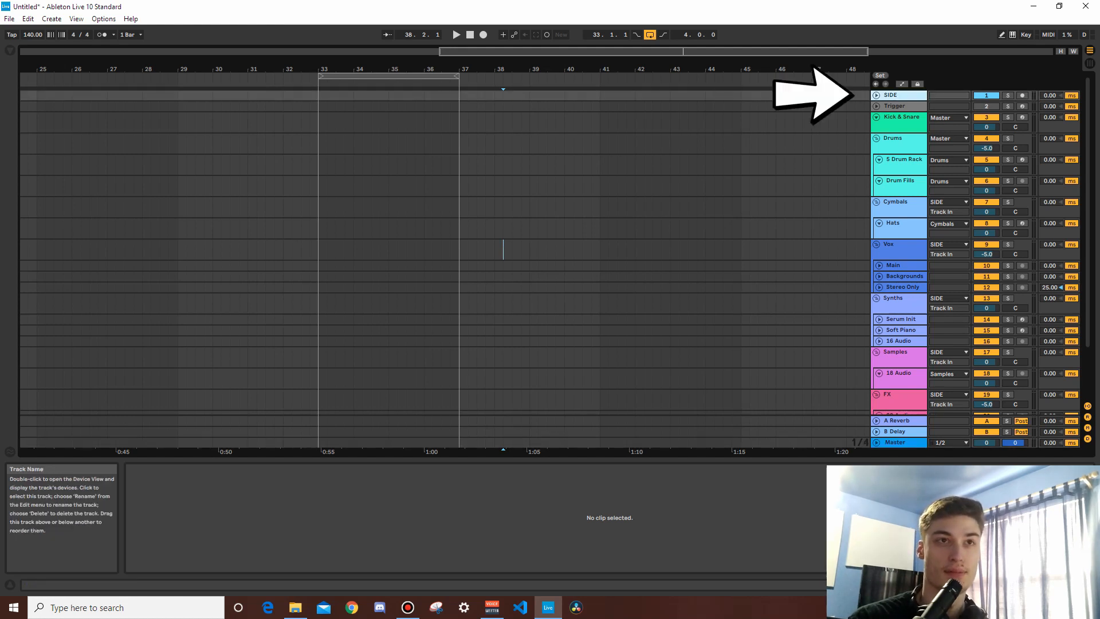
Step: Create an empty MIDI clip on the Trigger track from 33.1.1 to 35.3.1
left_click_drag(318, 106, 406, 106)
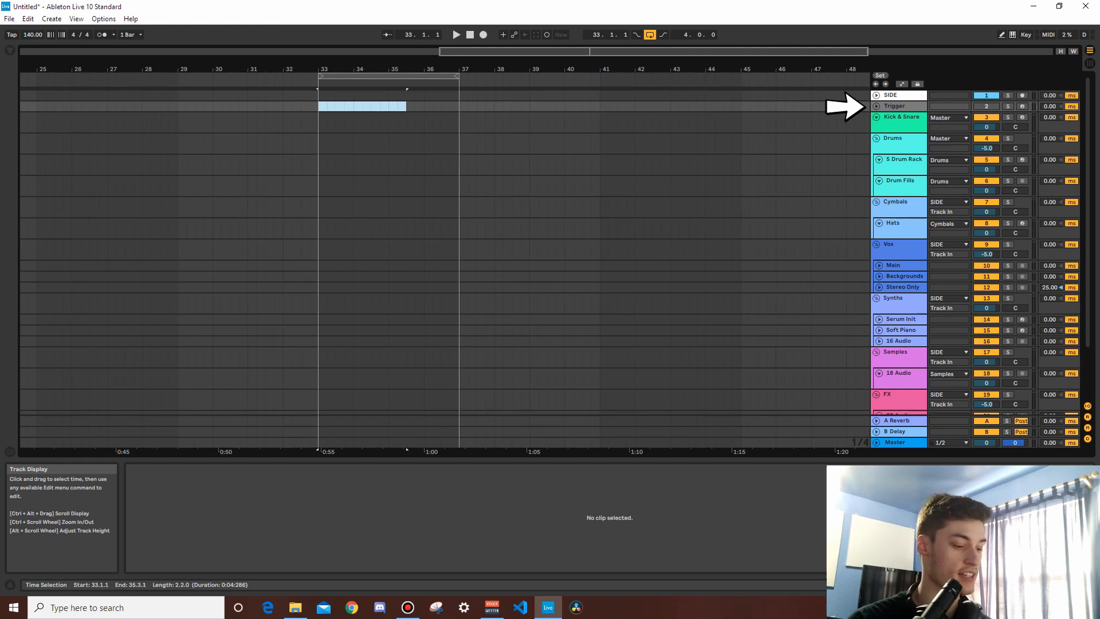
key("ctrl+shift+m")
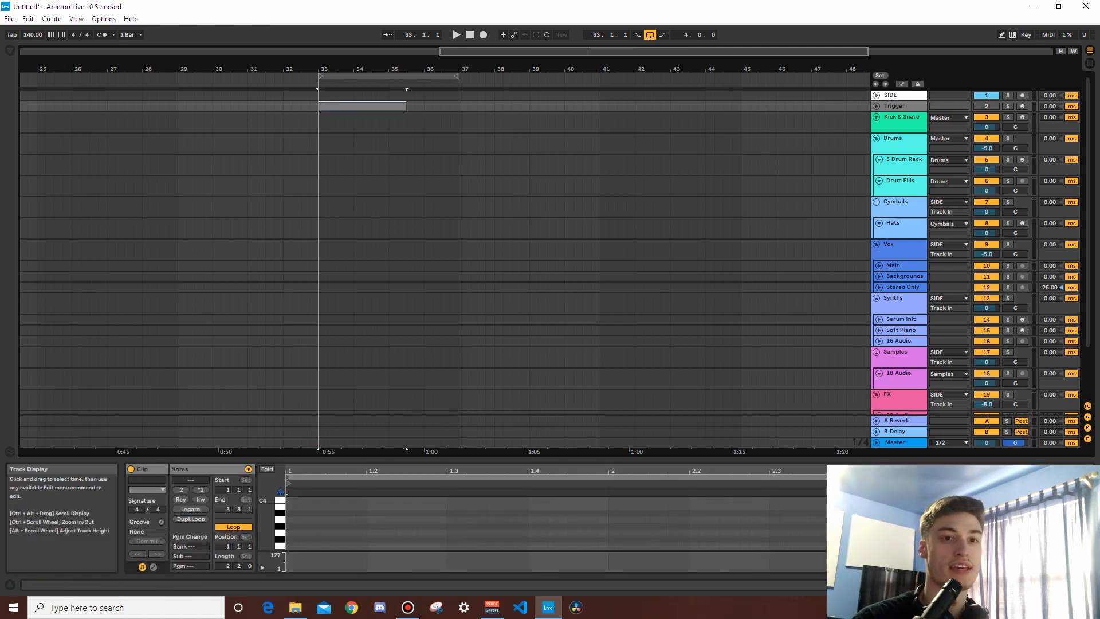
Step: Examine the Trigger track's kick sampler and the SIDE track's Compressor with its sidechain input settings
key("shift+Tab")
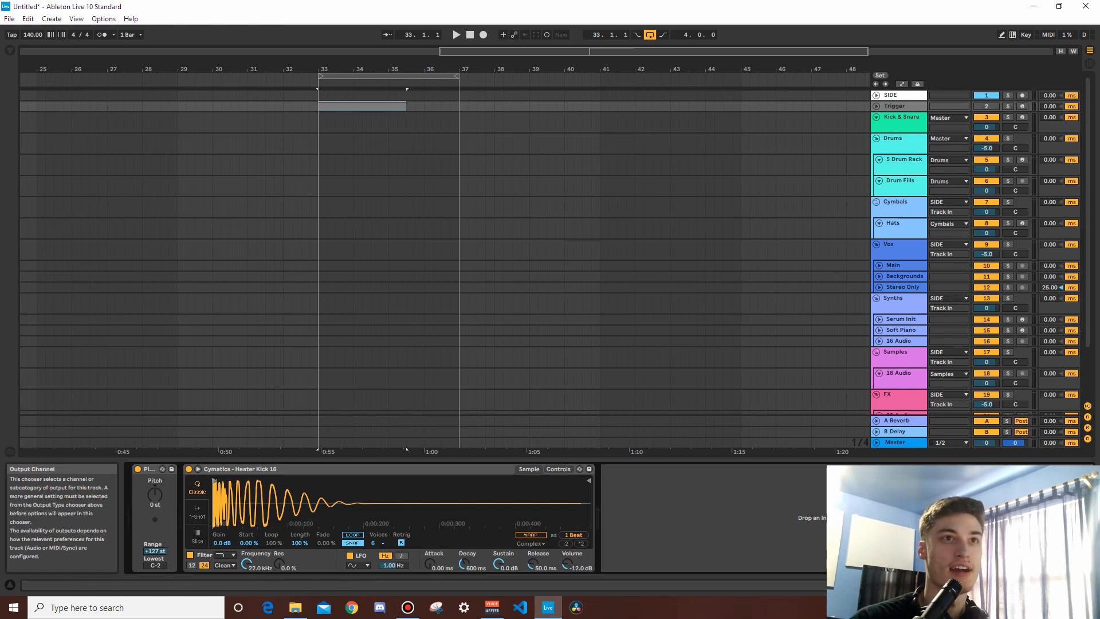
left_click(897, 96)
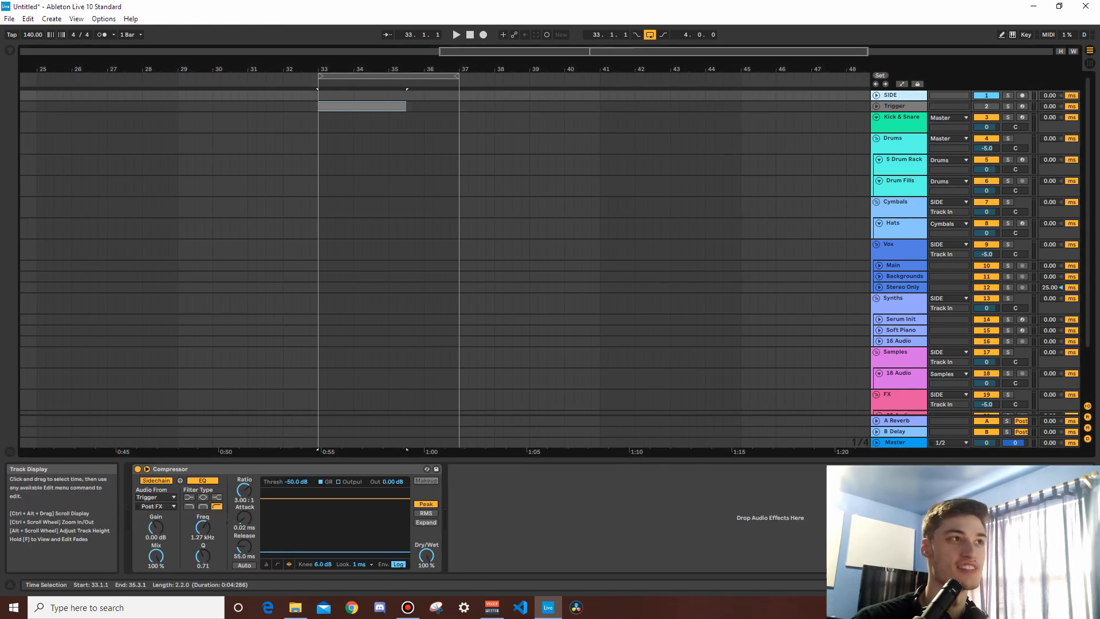
Step: Open the Trigger clip and add a C3 note at its start, stretched to slightly over one bar
double_click(362, 106)
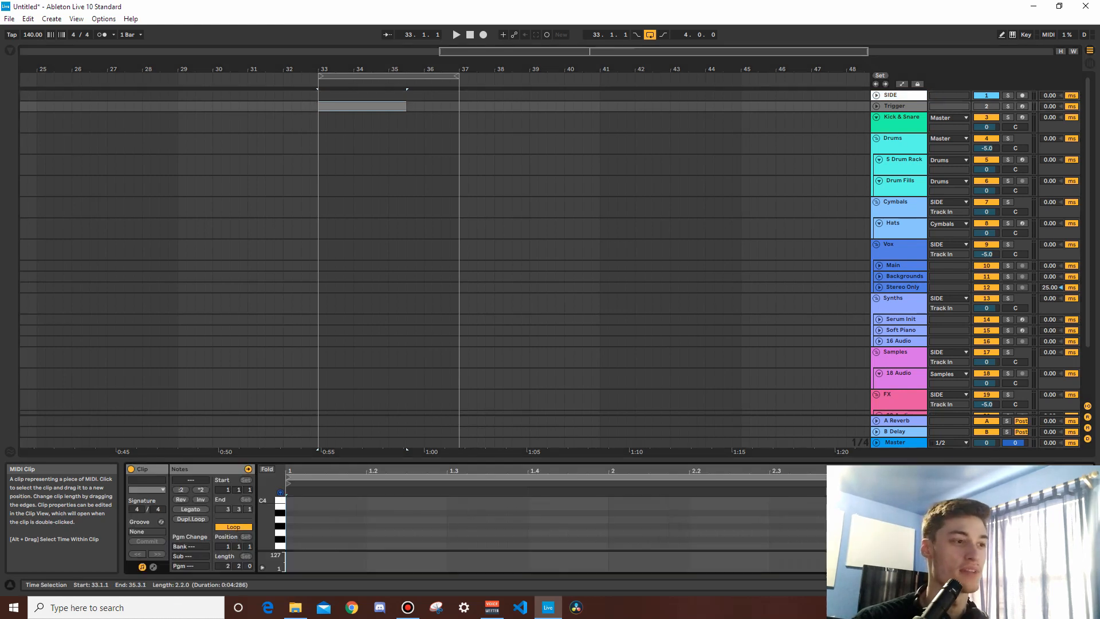
double_click(291, 533)
left_click_drag(291, 533, 320, 533)
left_click_drag(338, 460, 338, 265)
left_click(325, 350)
left_click_drag(320, 337, 351, 382)
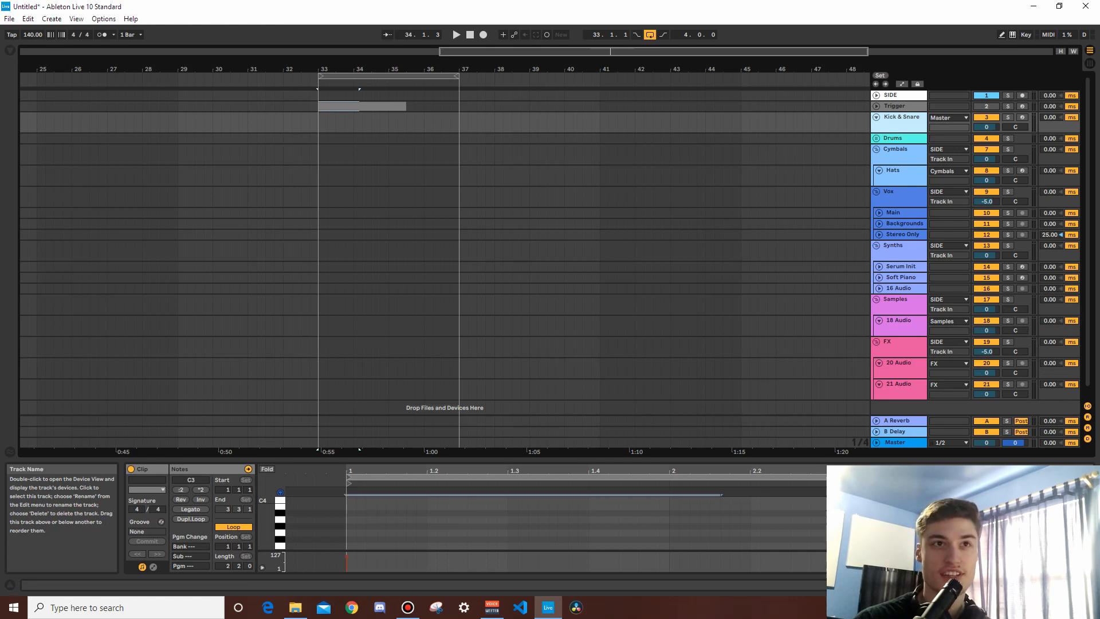
Step: Create an empty four-bar MIDI clip on the Kick & Snare track from bar 33 to bar 37
key("shift+Tab")
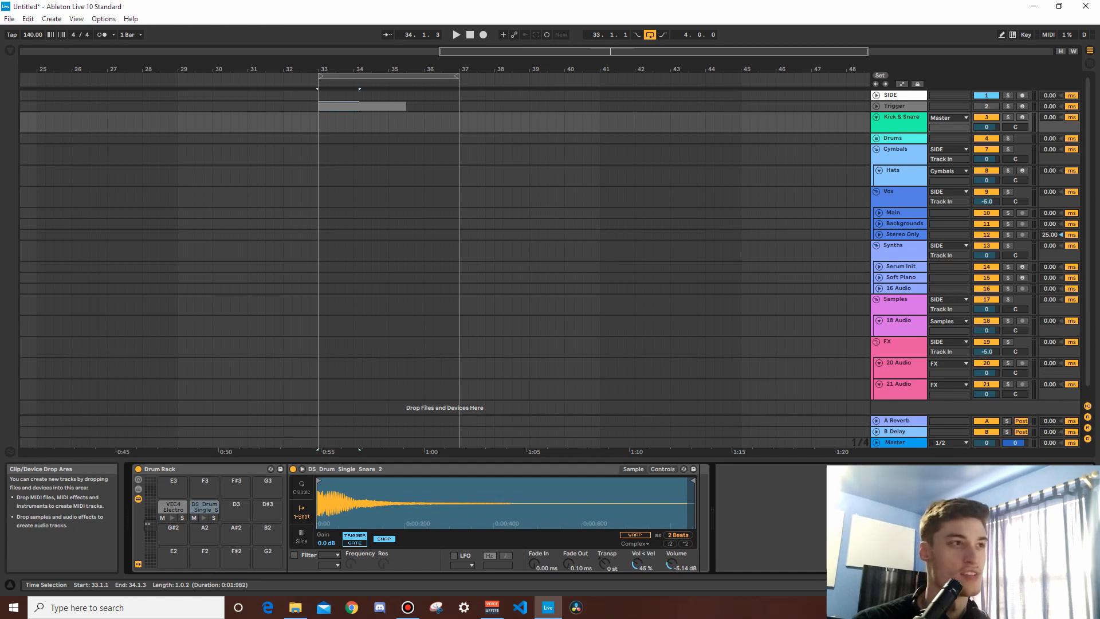
left_click_drag(319, 123, 459, 123)
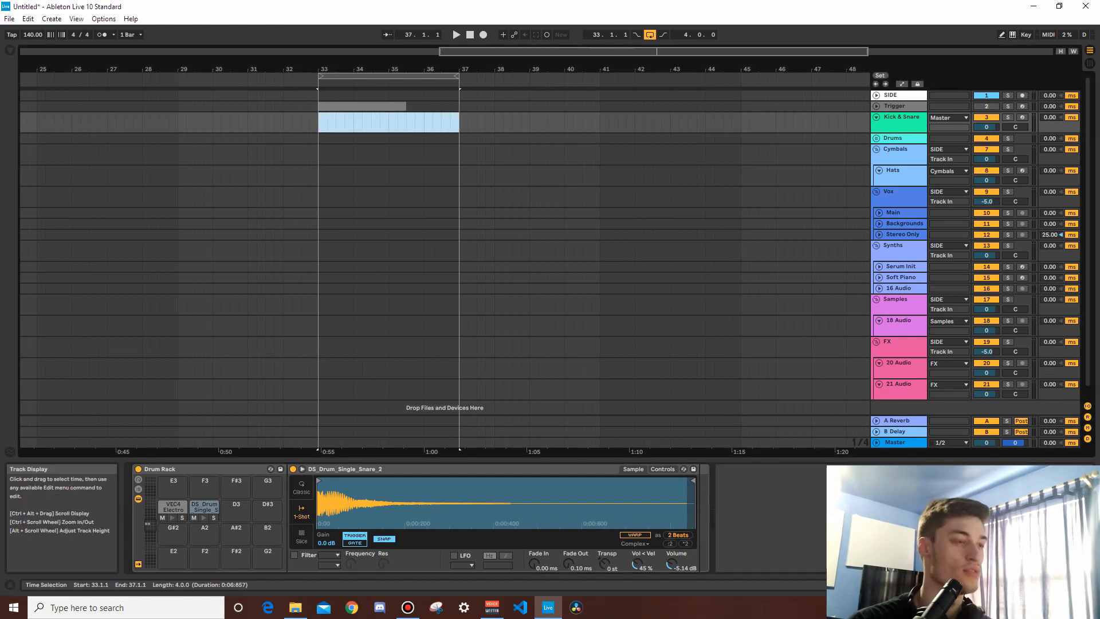
key("ctrl+shift+m")
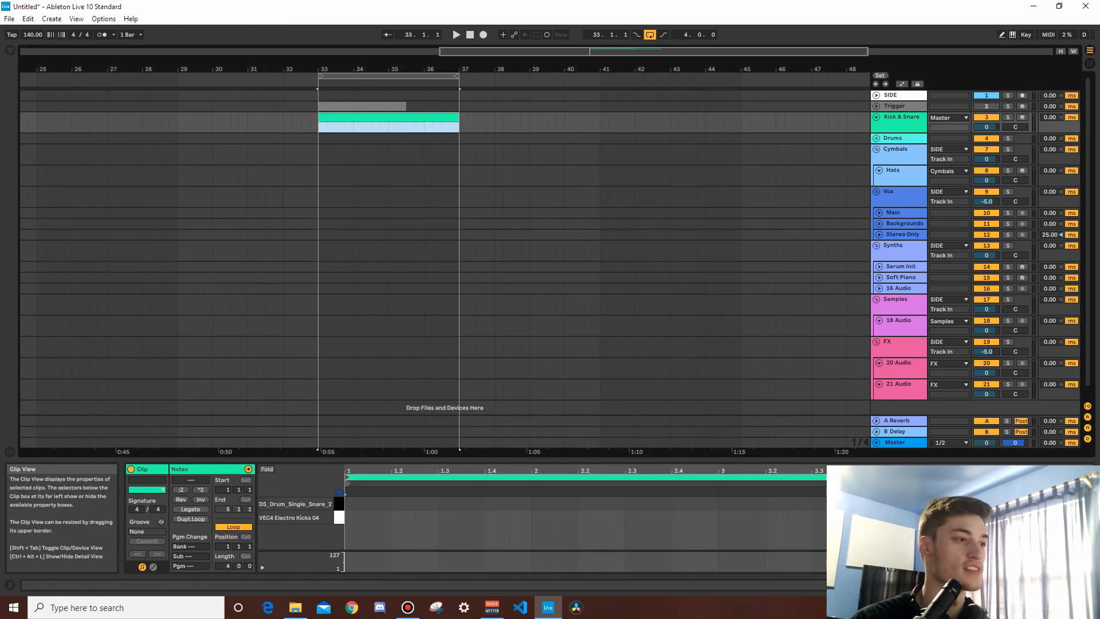
Step: Add alternating sixteenth notes across the clip's first beat: kick, snare, kick, snare, starting at 1.1.1
double_click(349, 432)
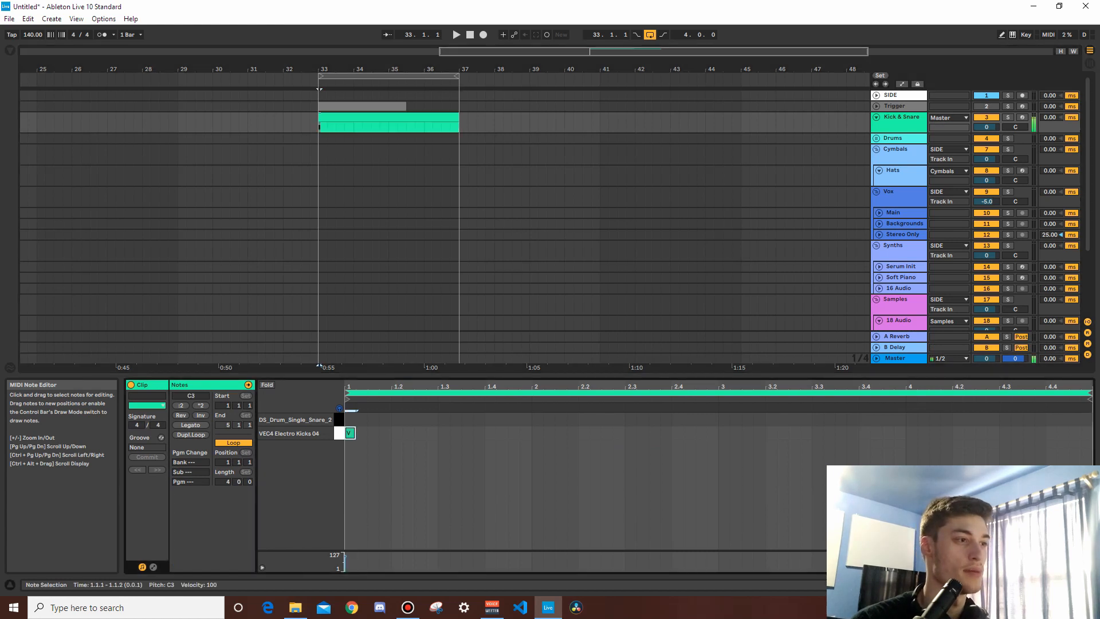
double_click(361, 419)
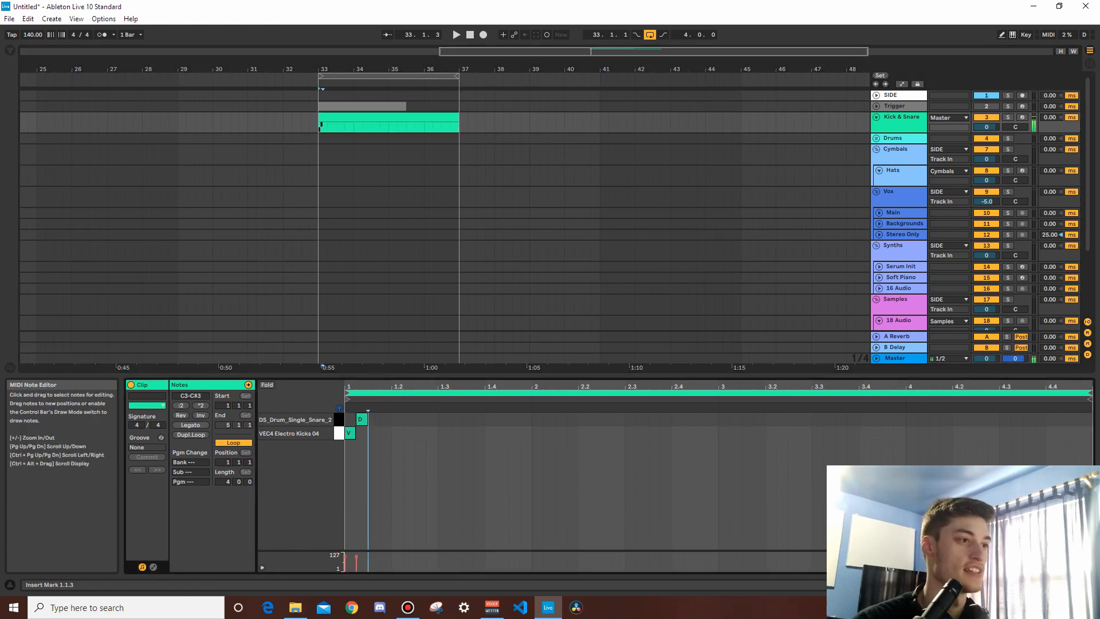
double_click(372, 433)
double_click(384, 419)
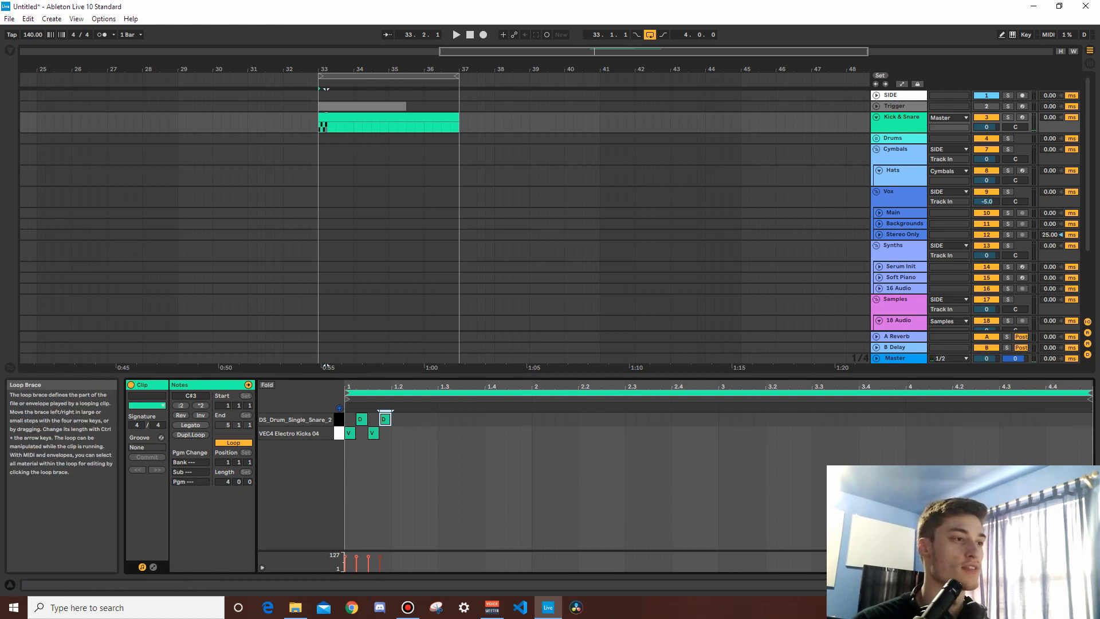
left_click_drag(375, 386, 375, 419)
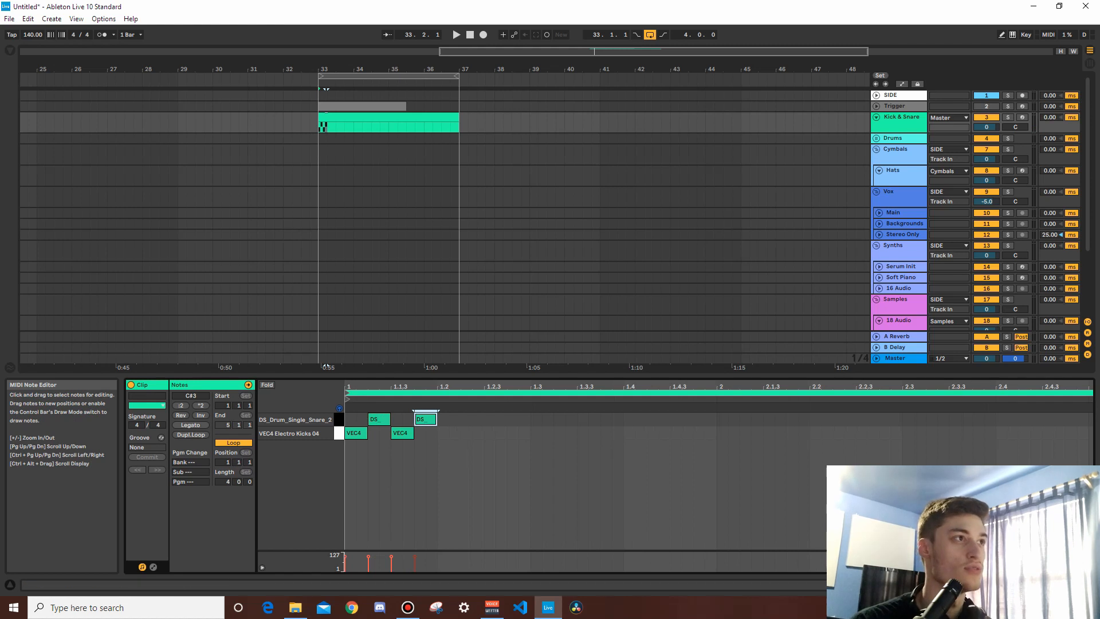
Step: Copy the four-bar Kick & Snare clip onto the Trigger track at bar 33
left_click(367, 117)
left_click(362, 106)
key("ctrl+v")
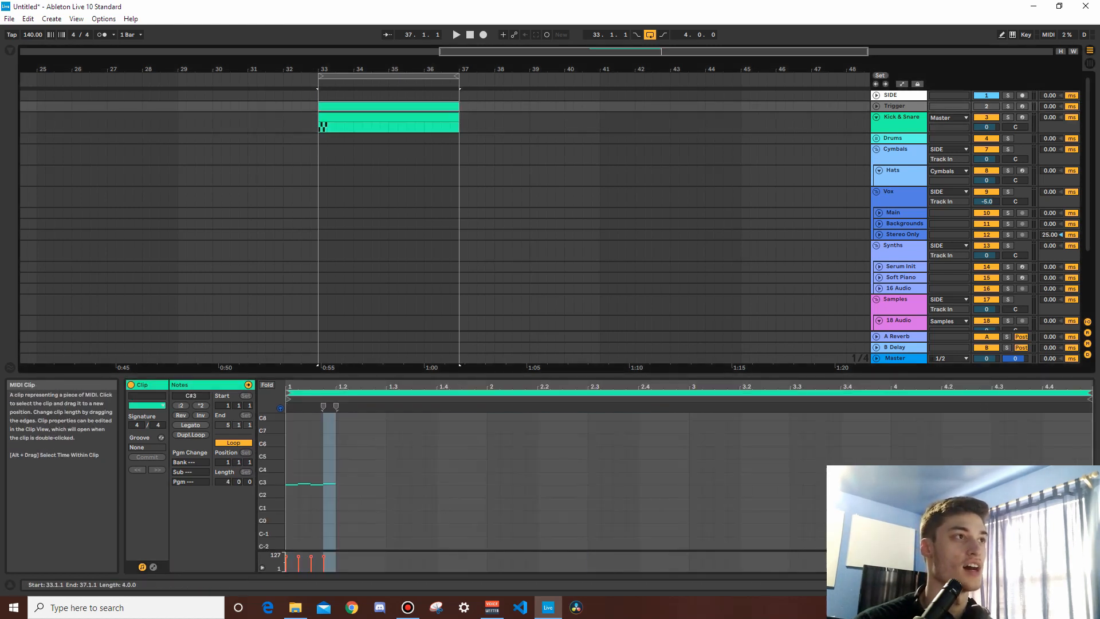
Step: Transpose the two C#3 snare notes in the four-bar Trigger clip down to C3, aligned with the kick notes
left_click_drag(266, 476, 309, 369)
left_click(299, 476)
left_click_drag(299, 446, 348, 438)
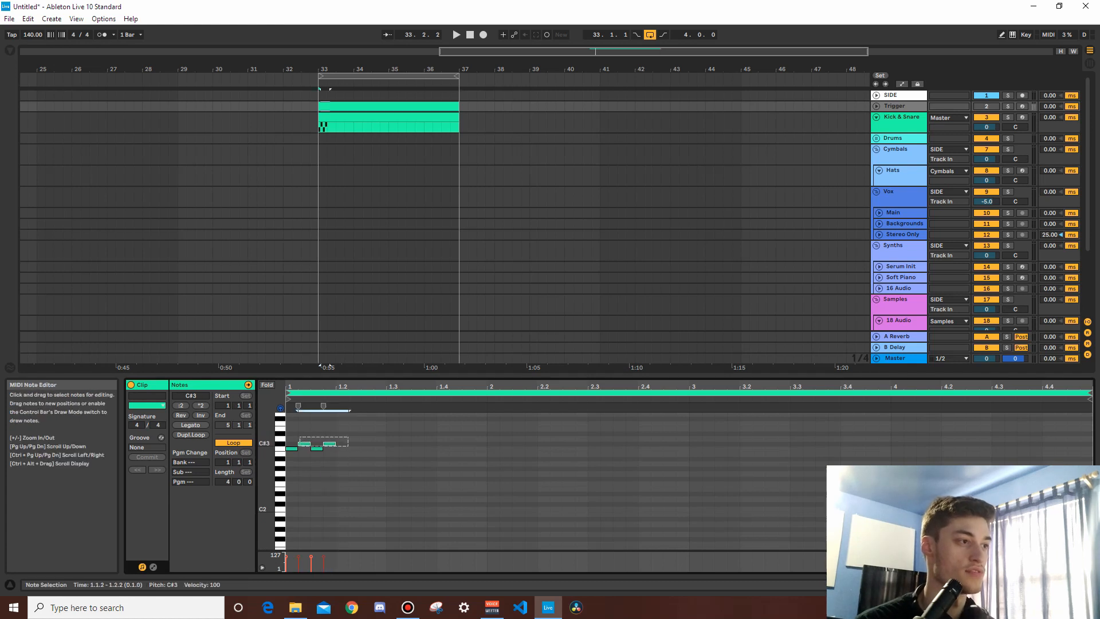
key("Down")
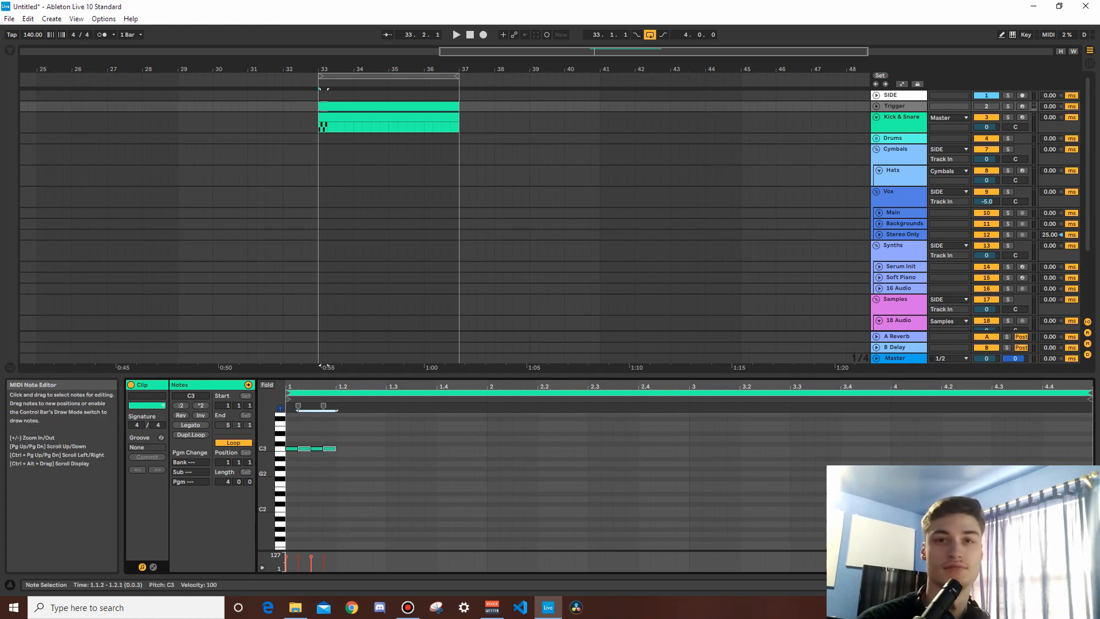
left_click(328, 471)
left_click_drag(328, 471, 279, 441)
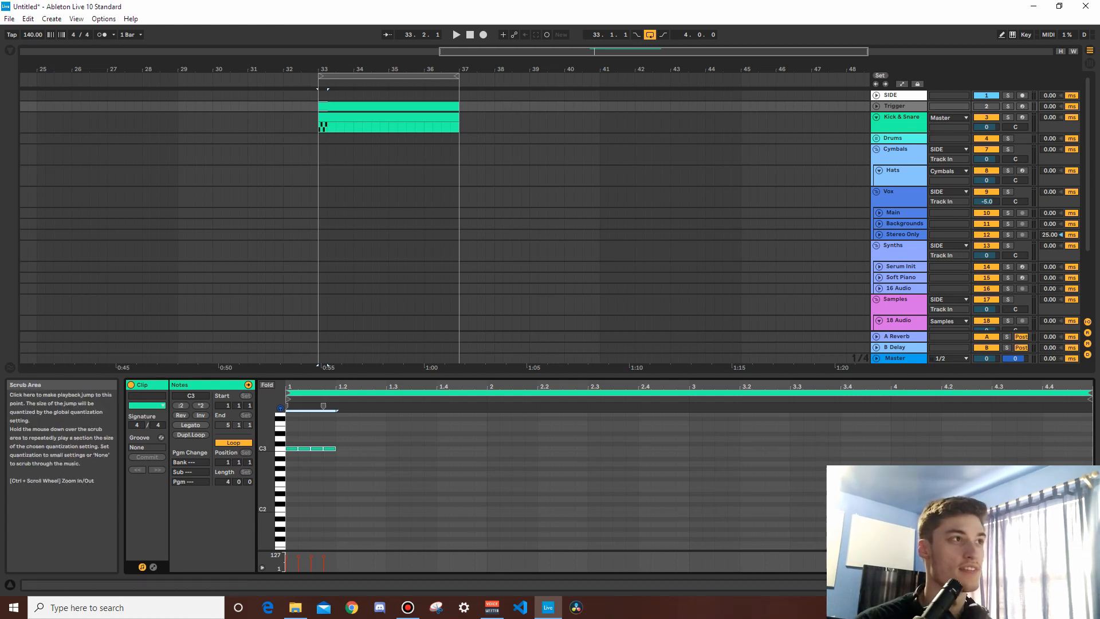
Step: Duplicate the Kick & Snare clip repeatedly up to bar 61 and consolidate all copies into one clip
key("ctrl+d")
key("ctrl+d")
key("ctrl+d")
key("ctrl+d")
key("ctrl+d")
key("ctrl+d")
key("minus")
key("minus")
key("minus")
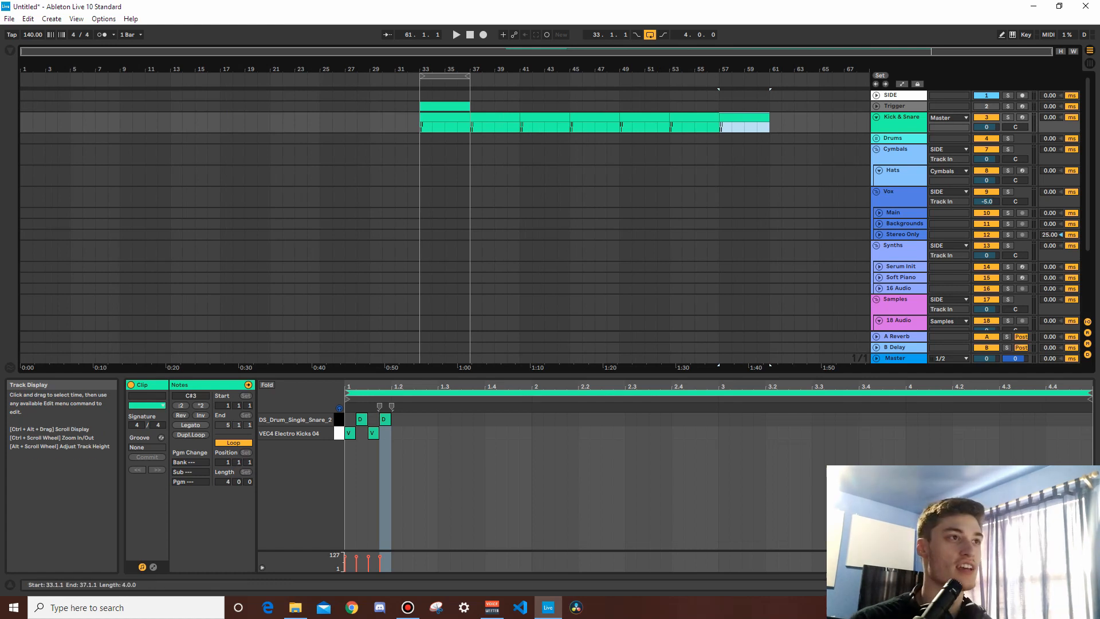
left_click(445, 117)
left_click(743, 118, "shift")
key("ctrl+j")
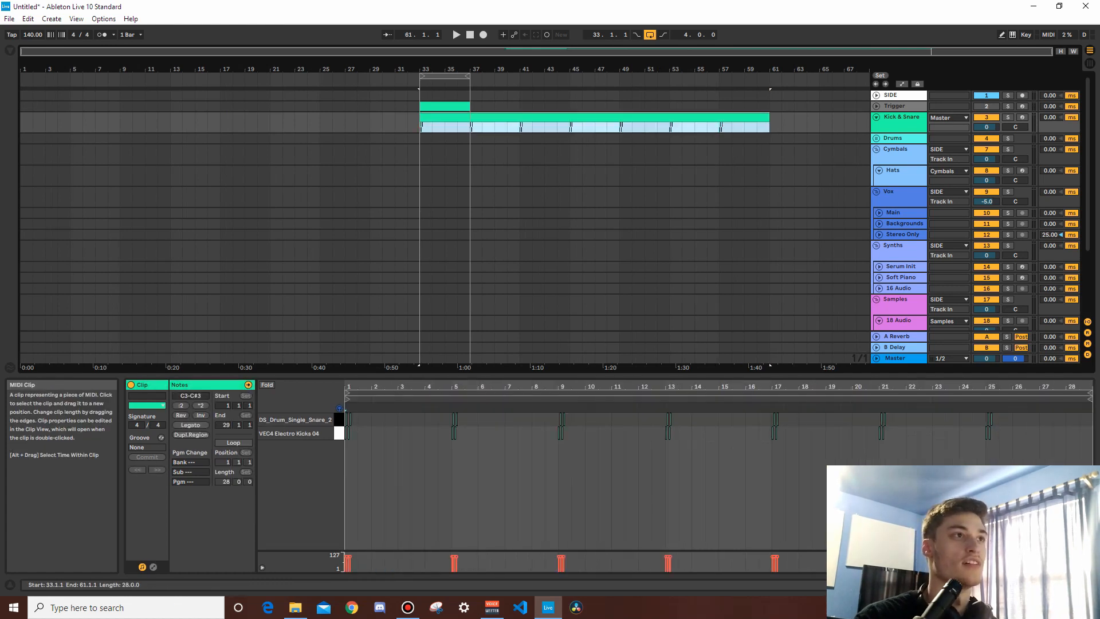
Step: Copy the consolidated Kick & Snare clip onto the Trigger track at bar 33 and open the copy's notes
key("ctrl+c")
left_click(444, 107)
key("ctrl+v")
double_click(444, 107)
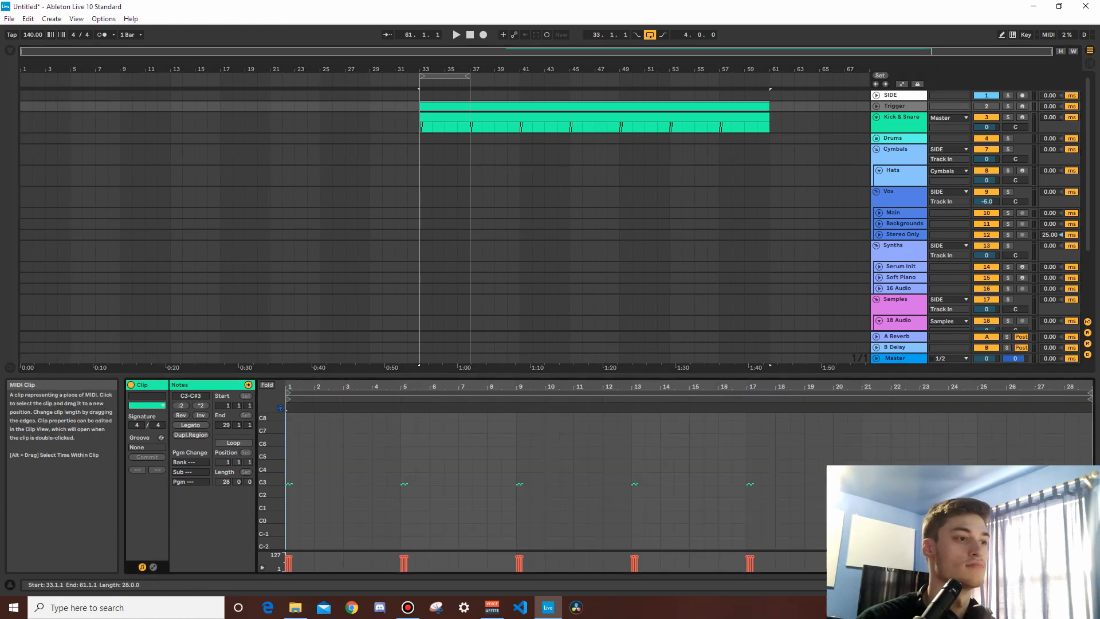
Step: Select every C#3 note in the Trigger clip and move them all down to C3
left_click_drag(265, 485, 307, 478)
left_click(280, 475)
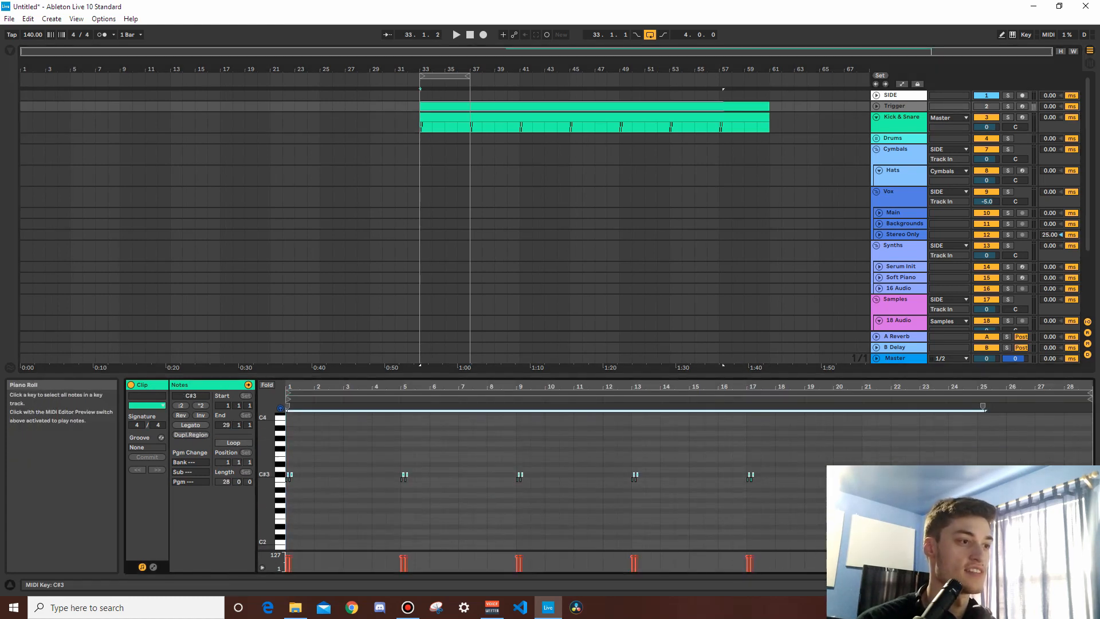
key("Down")
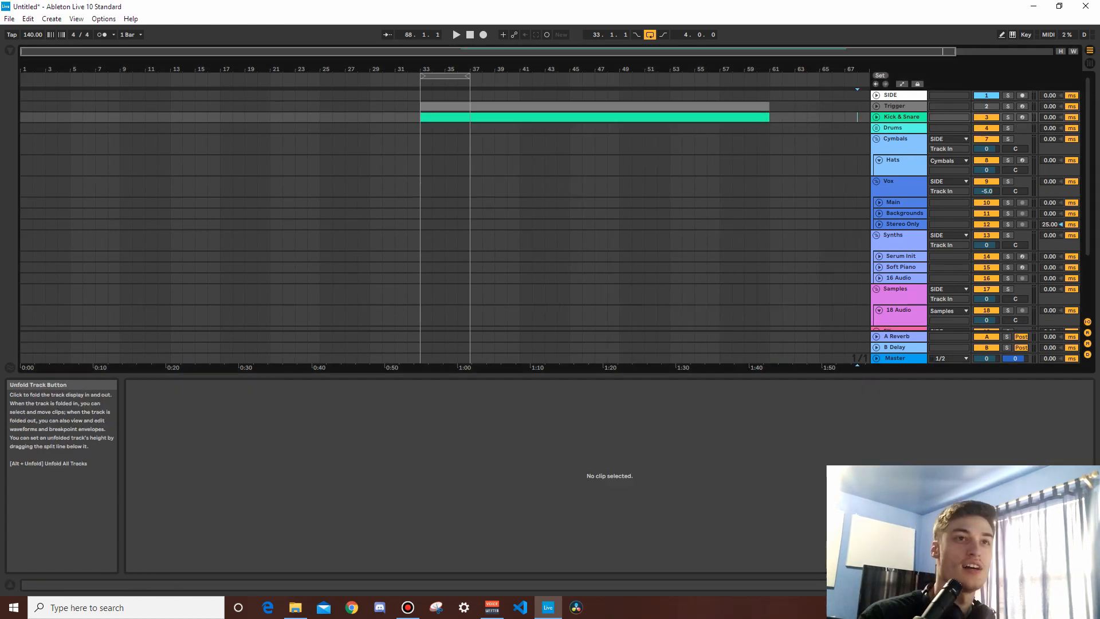
Step: Expand the Drums group and examine the devices on its 5 Drum Rack and Drum Fills tracks
left_click(893, 128)
left_click(876, 128)
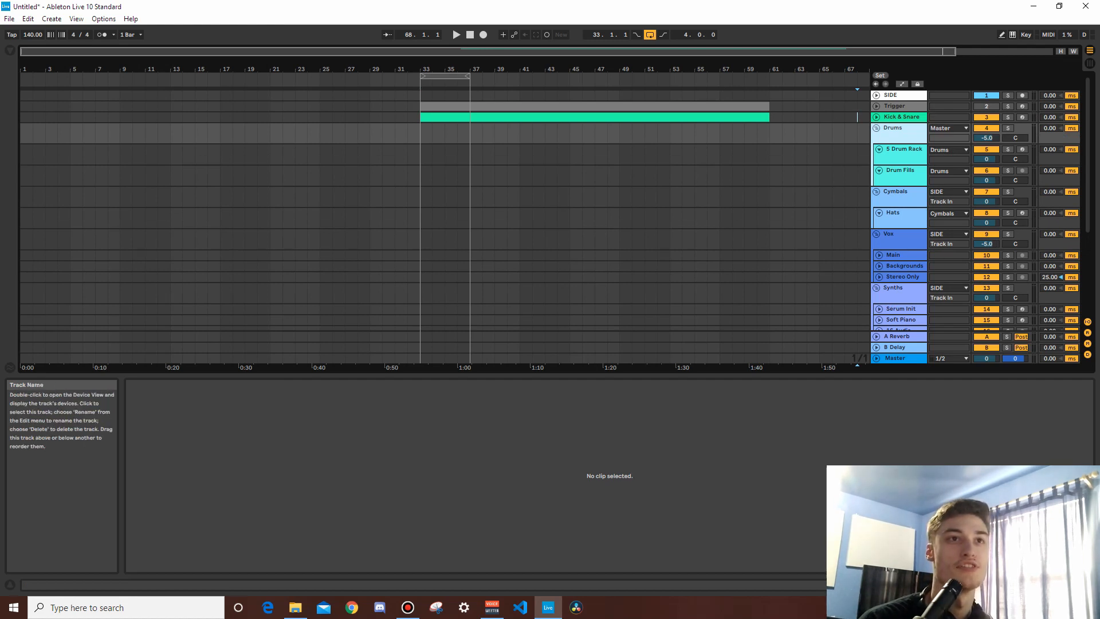
left_click(904, 149)
key("shift+Tab")
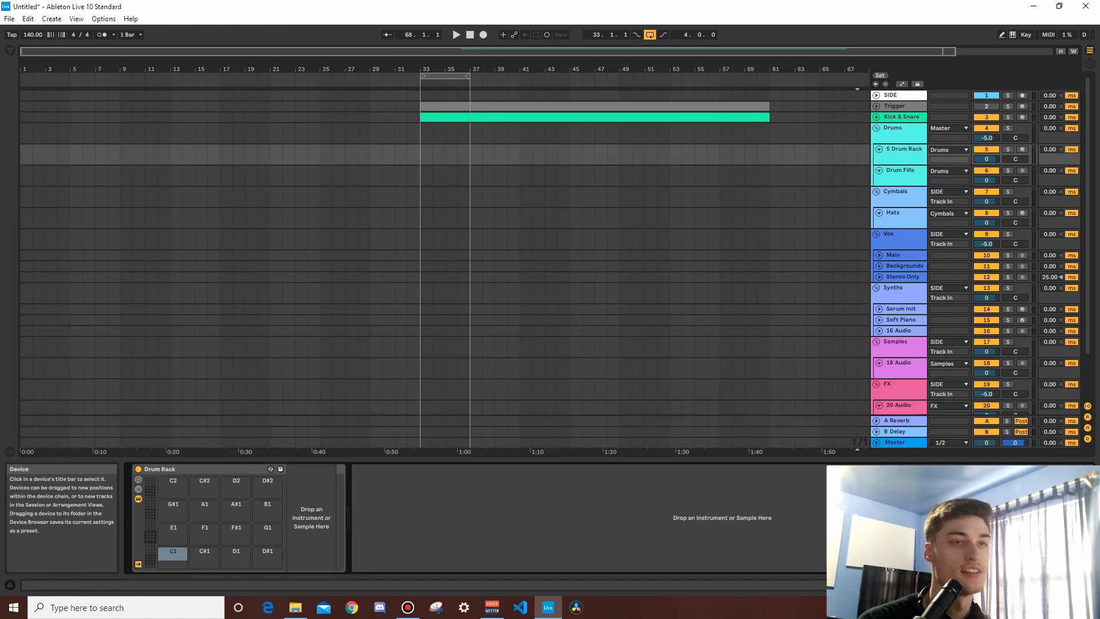
left_click(900, 171)
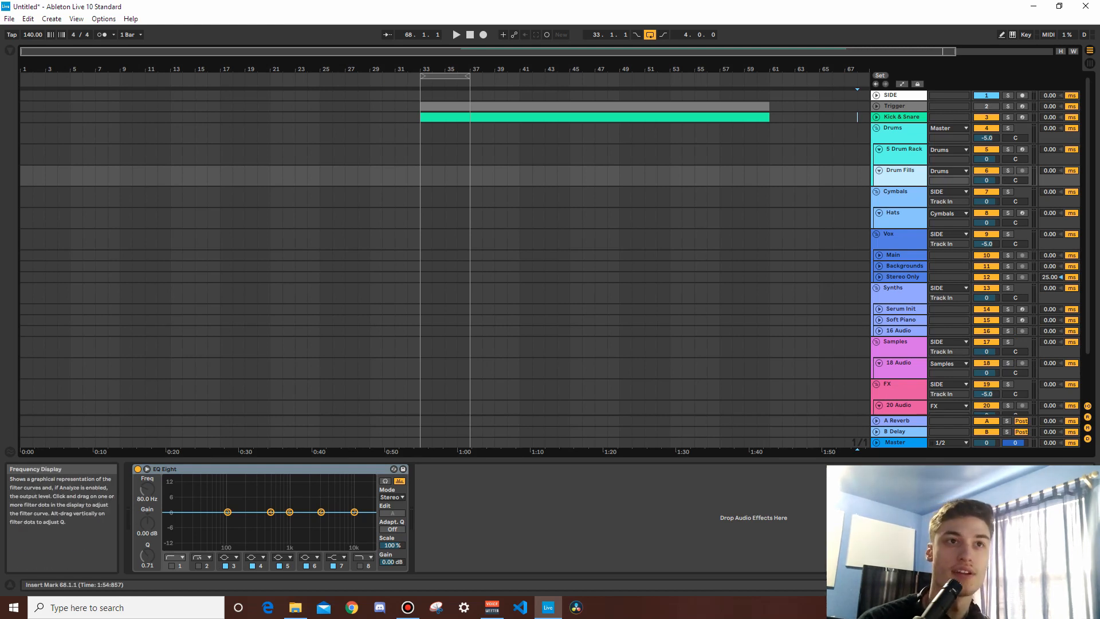
Step: Review the Cymbals, Vox, Synths, Samples and FX groups and their output routing
left_click(900, 193)
left_click(900, 235)
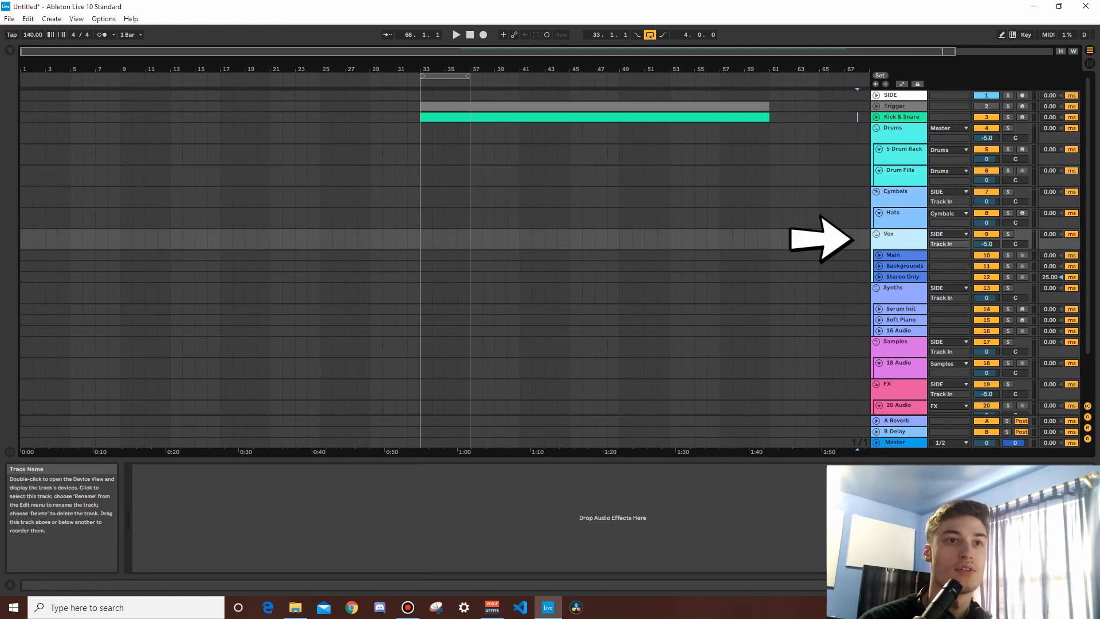
left_click(899, 288)
left_click(899, 343)
left_click(900, 385)
scroll(900, 385, "down", 4)
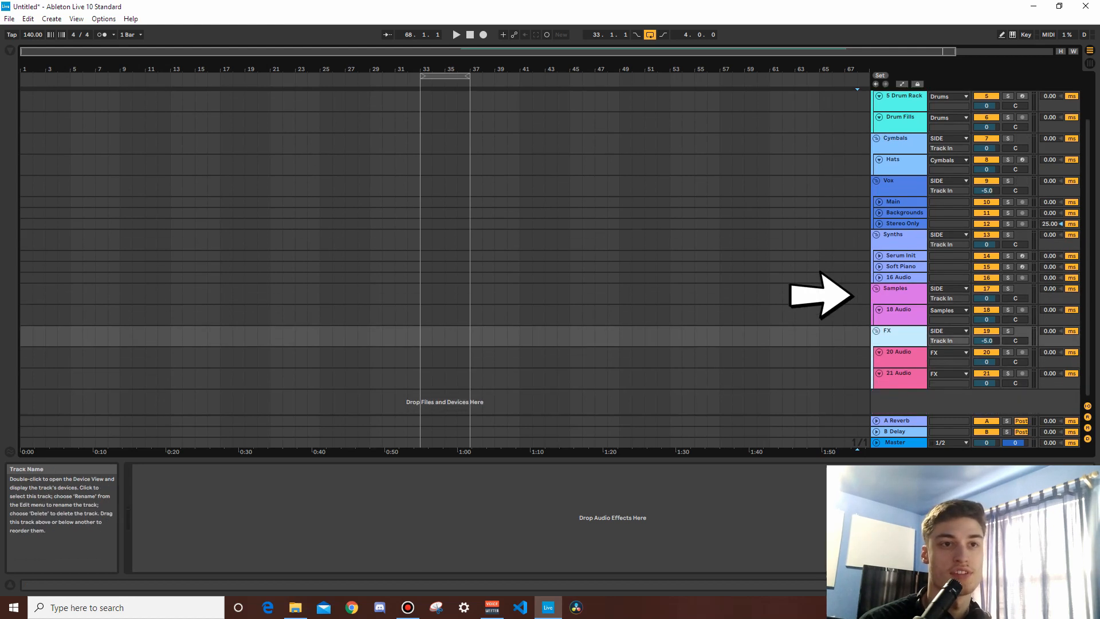
scroll(900, 385, "up", 1)
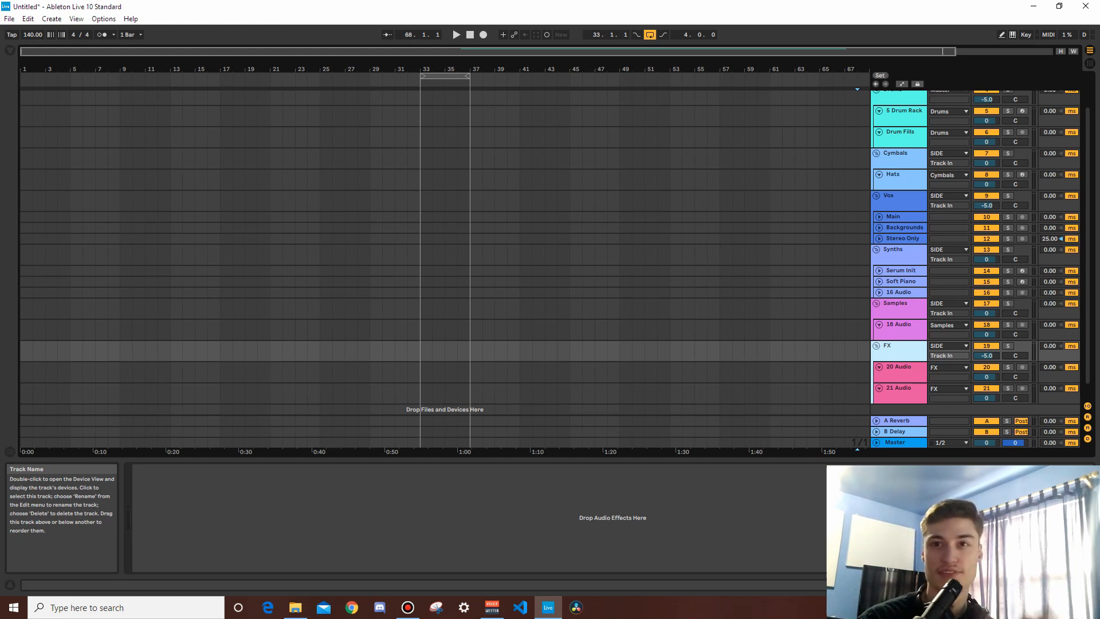
Step: Compare the output routing of the Drums group with that of the Vox, Cymbals and Synths groups
left_click(899, 200)
scroll(899, 201, "up", 1)
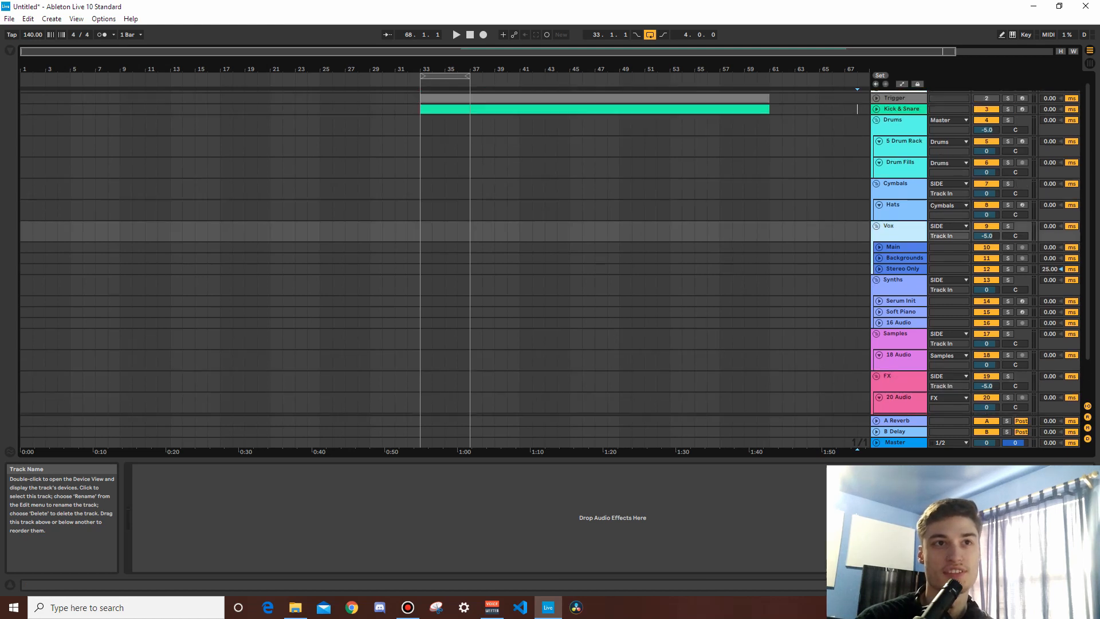
left_click(898, 125)
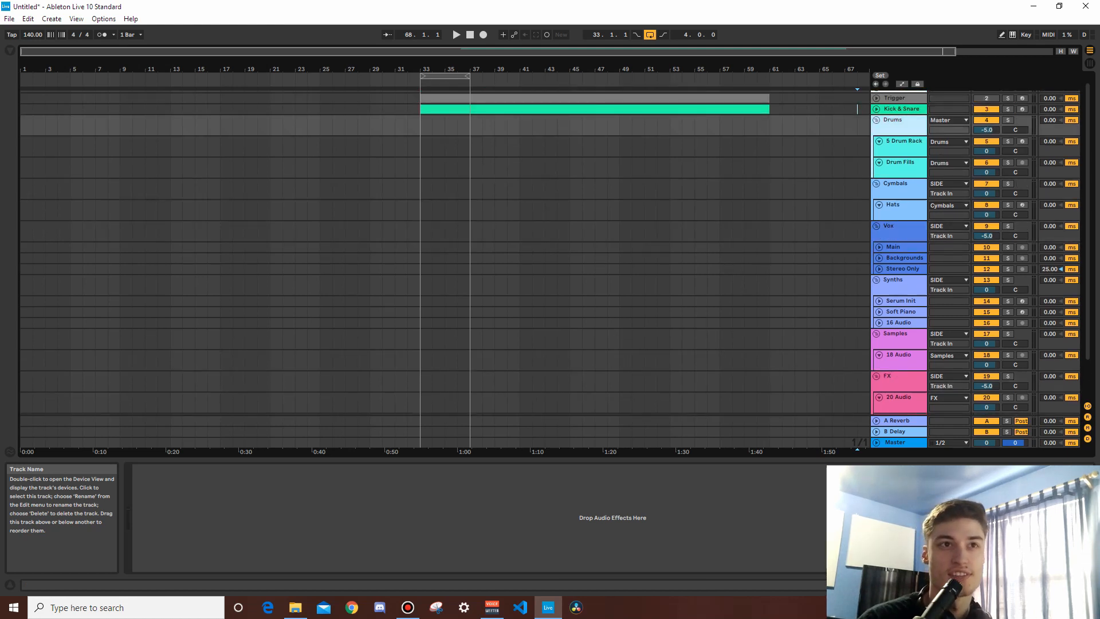
left_click(898, 189)
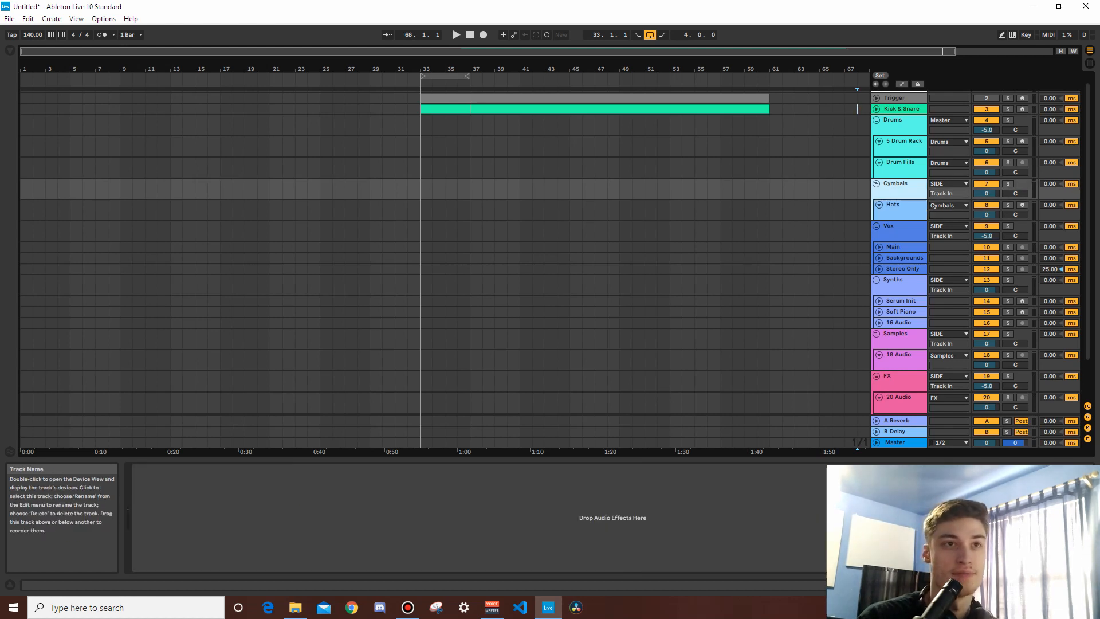
left_click(899, 231)
left_click(899, 285)
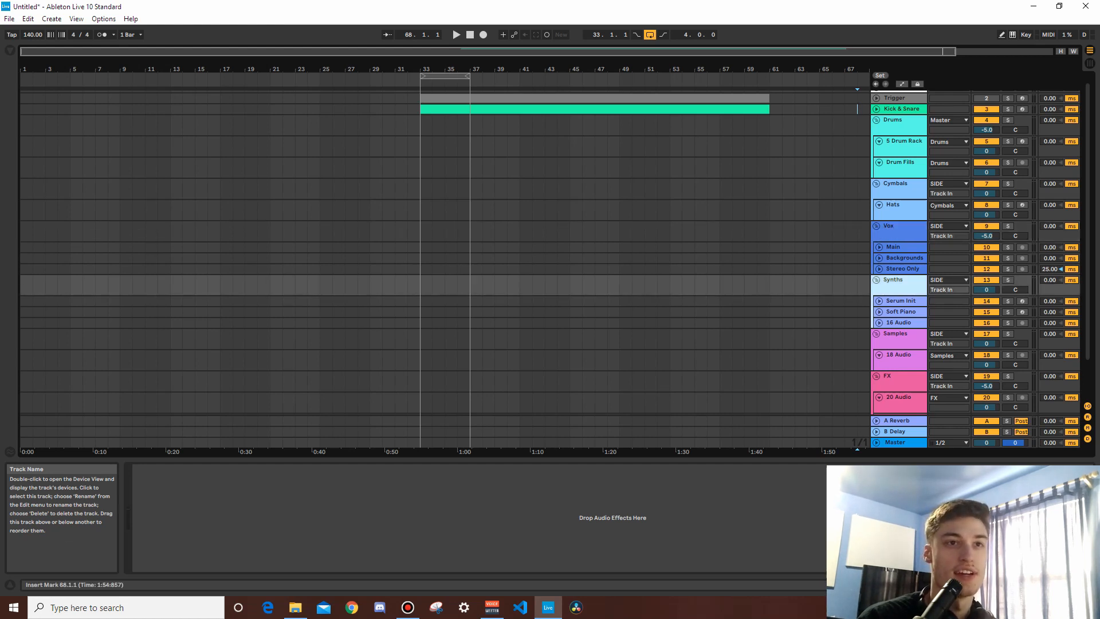
Step: Examine the Serum and LABS instrument chains on the Serum Init and Soft Piano tracks in the Synths group
left_click(900, 300)
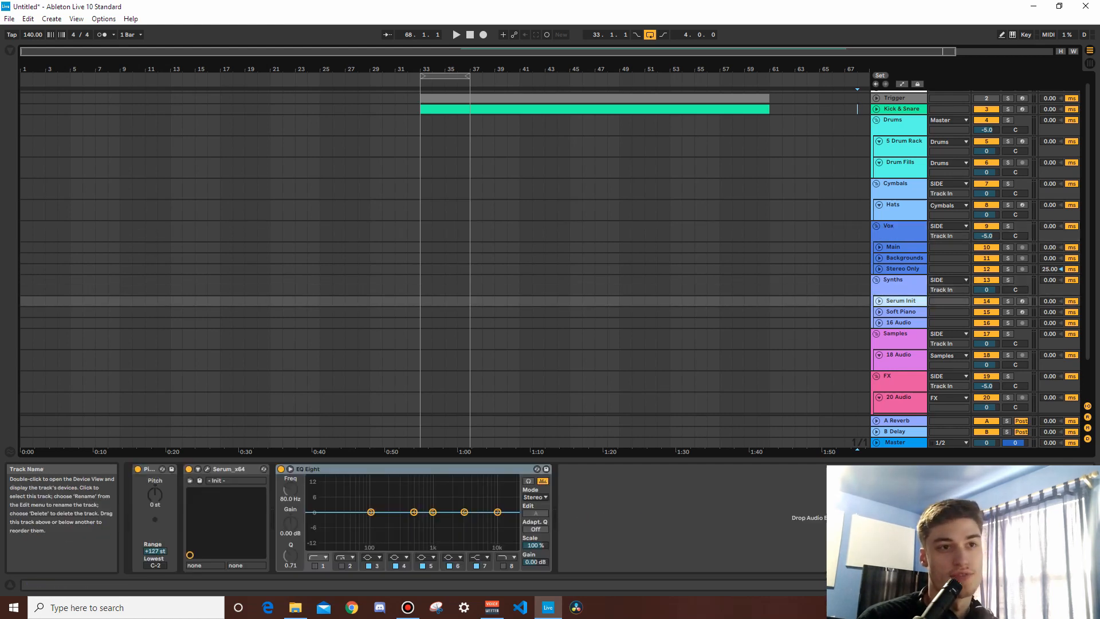
left_click(229, 469)
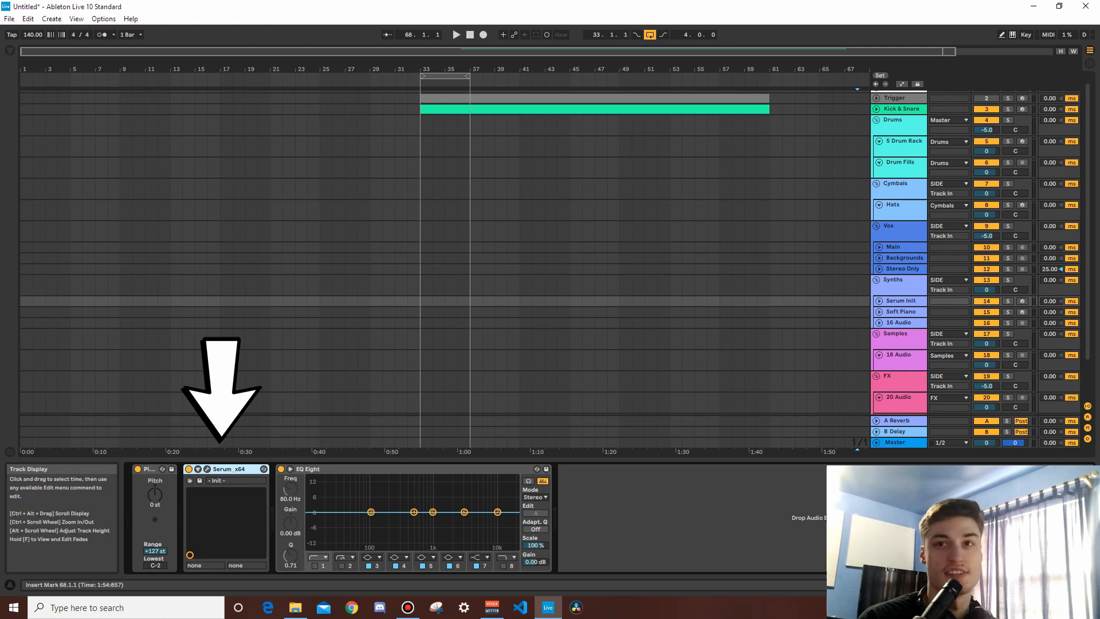
left_click(900, 312)
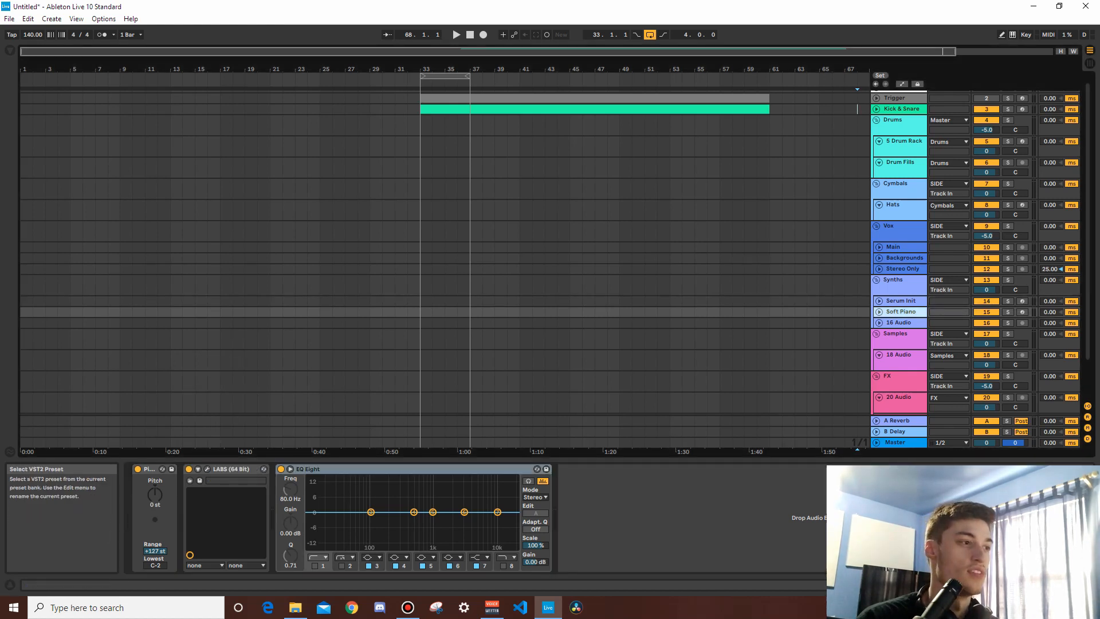
left_click(231, 469)
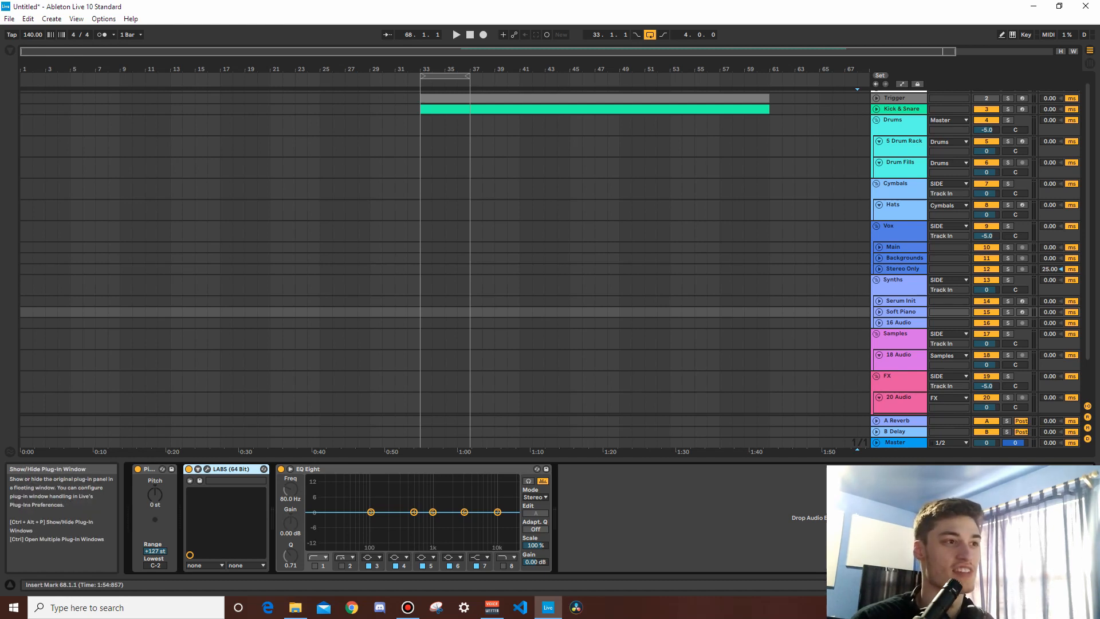
Step: Insert a MIDI clip over bars 33 to 37 on the Soft Piano track and add an F#3, A3 and C#4 chord at its start
key("ctrl+shift+m")
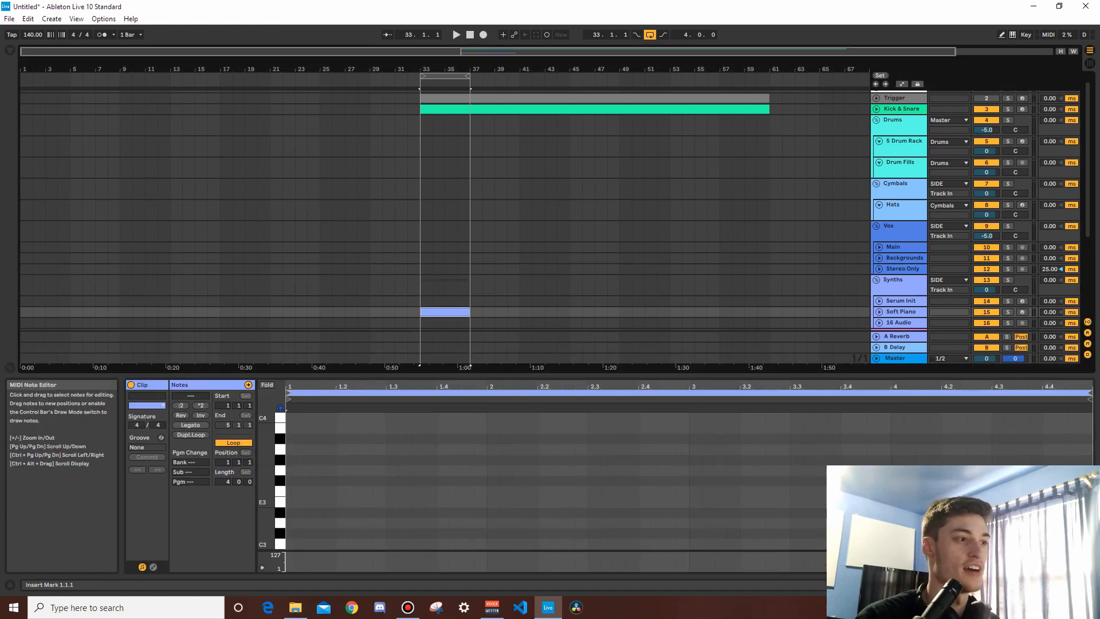
double_click(291, 481)
double_click(291, 449)
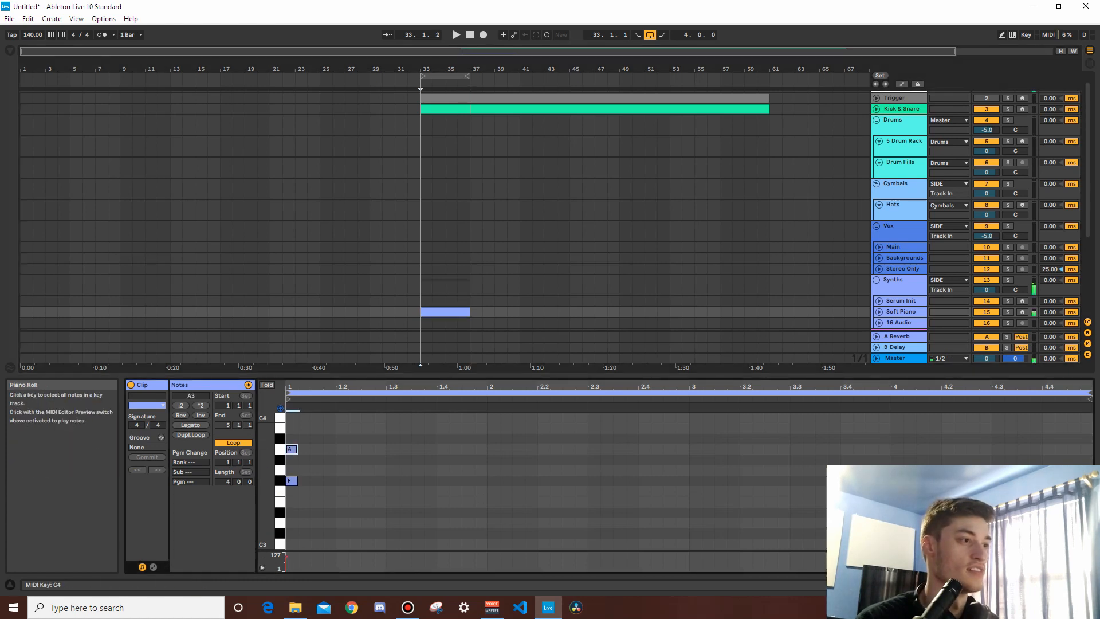
scroll(291, 424, "up", 1)
double_click(291, 423)
key("ctrl+a")
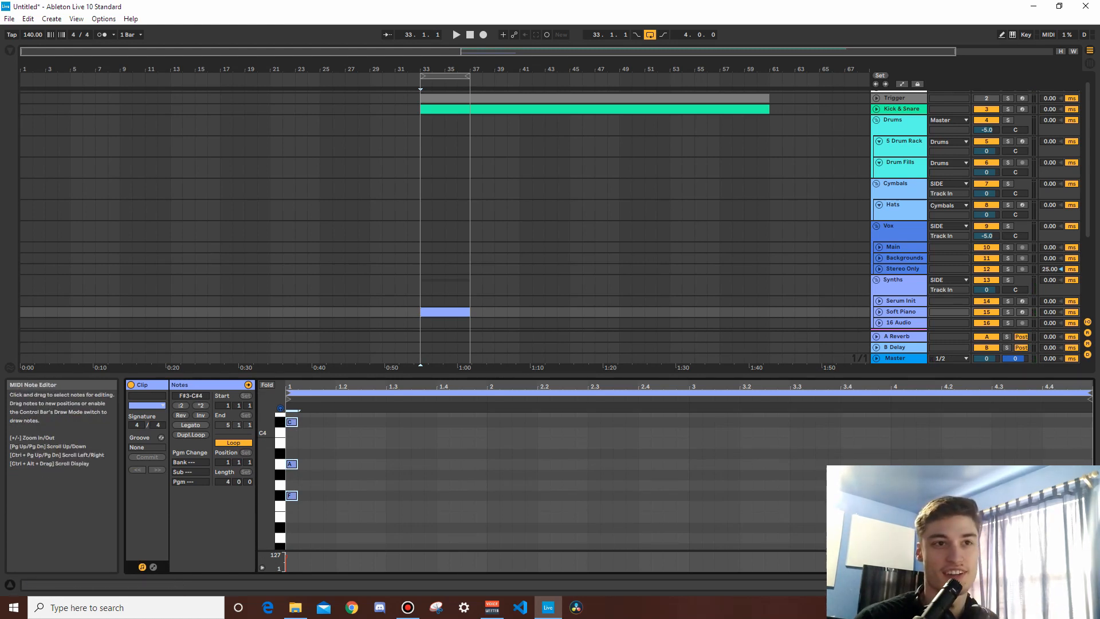
Step: Review the Samples and FX groups along with their 18 Audio, 20 Audio and 21 Audio tracks
scroll(900, 229, "down", 5)
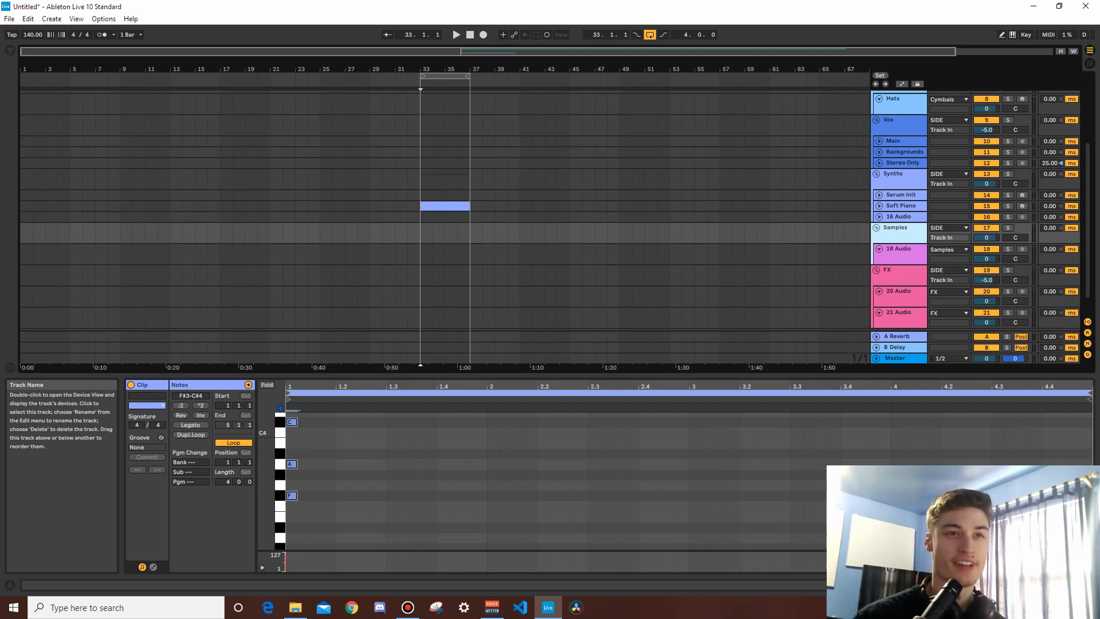
left_click(900, 250)
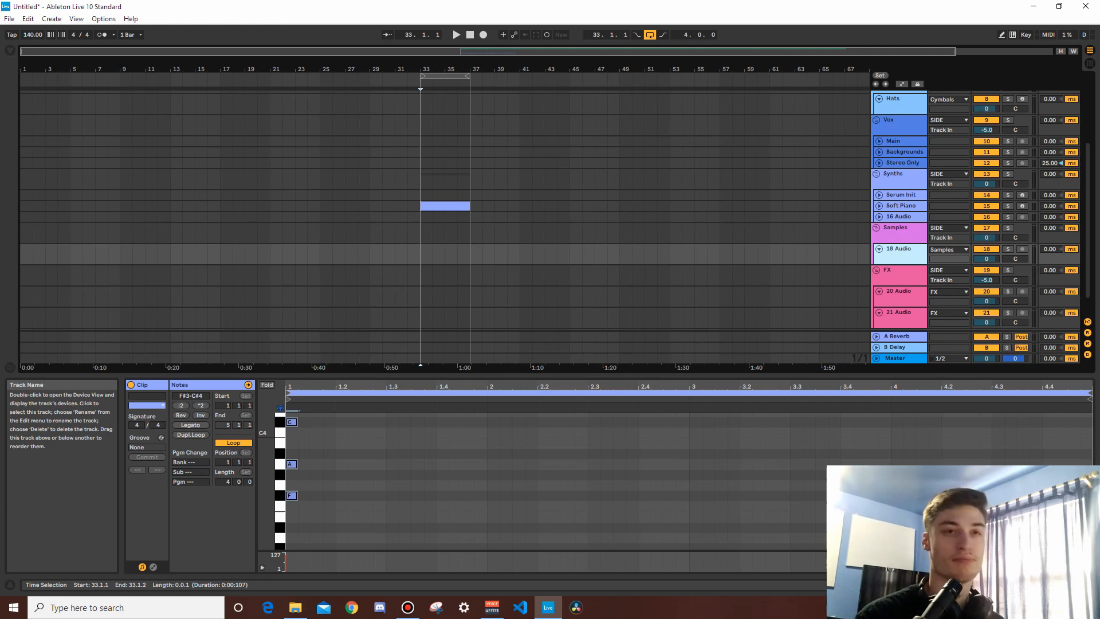
scroll(900, 252, "down", 1)
left_click(901, 250)
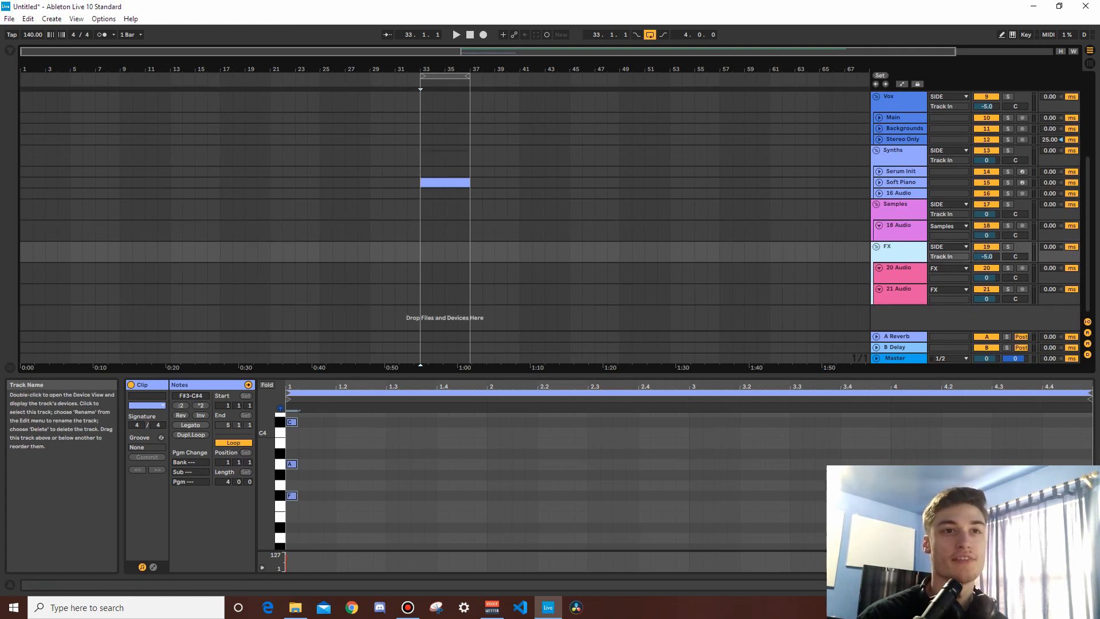
left_click(901, 272)
left_click(901, 293)
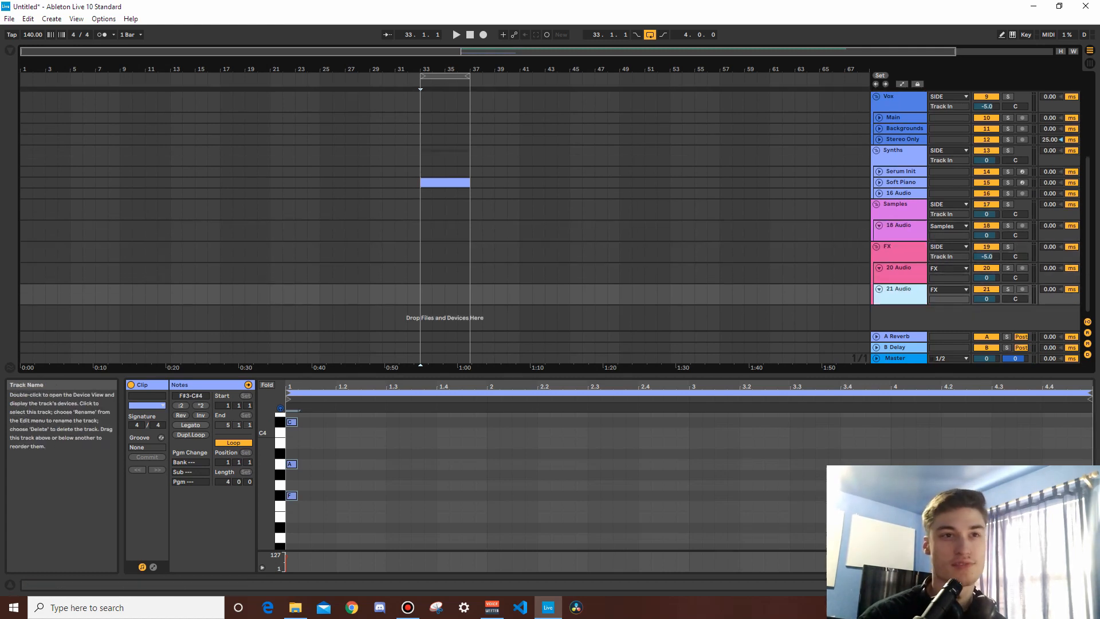
left_click(900, 272)
left_click(900, 294)
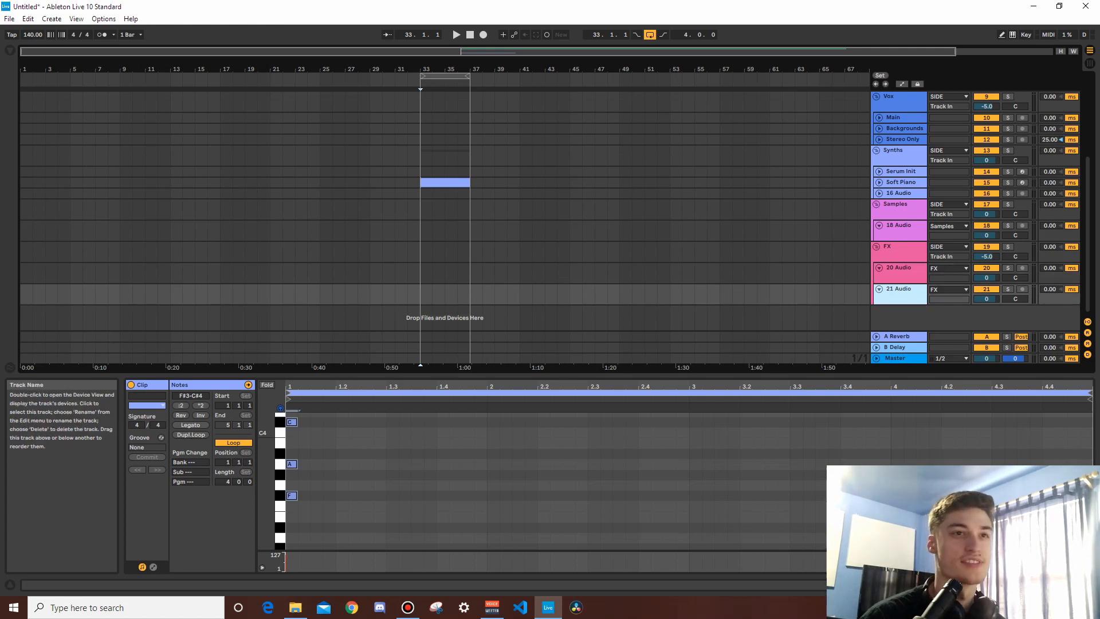
left_click(901, 251)
scroll(901, 251, "up", 5)
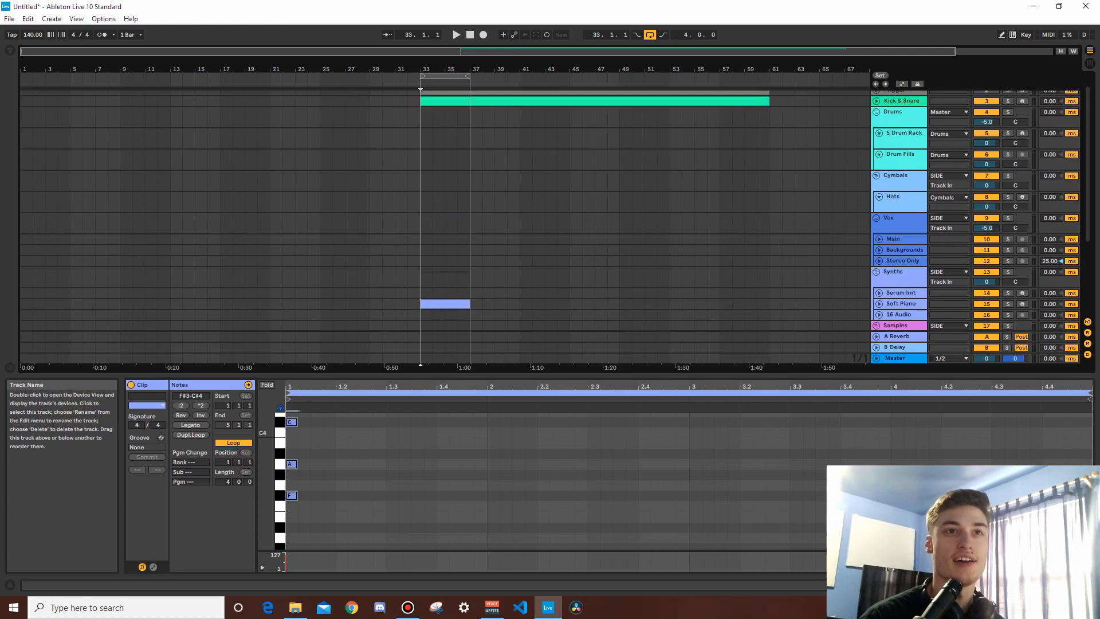
Step: Collapse the Vox, Synths, Samples, FX, Cymbals and Drums groups in the arrangement
left_click(877, 217)
left_click(876, 229)
left_click(876, 240)
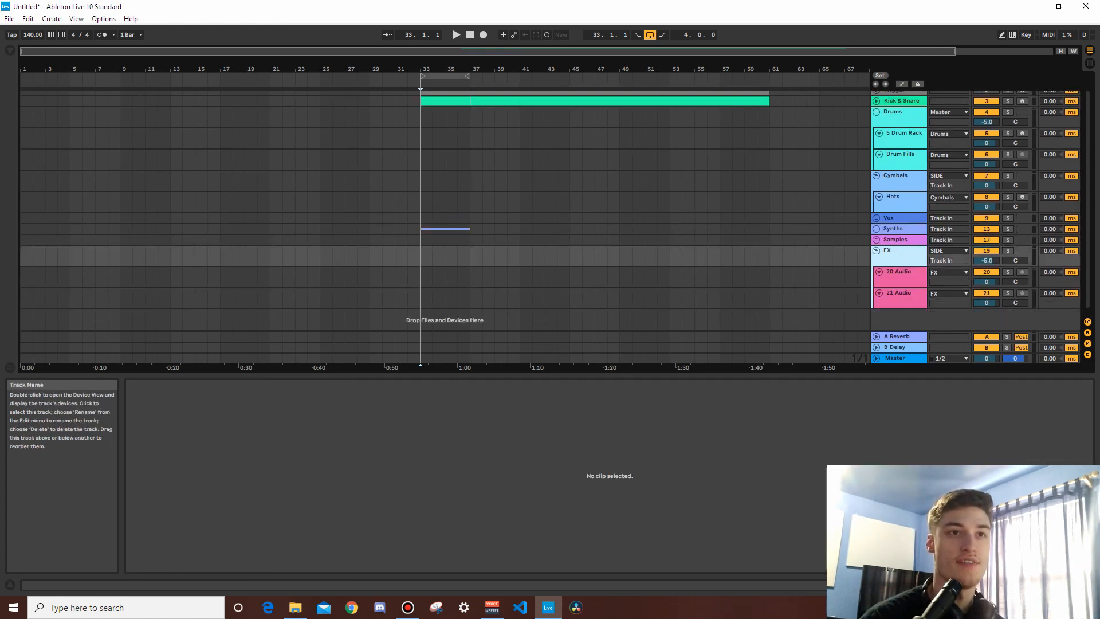
left_click(877, 250)
left_click(876, 191)
left_click(896, 130)
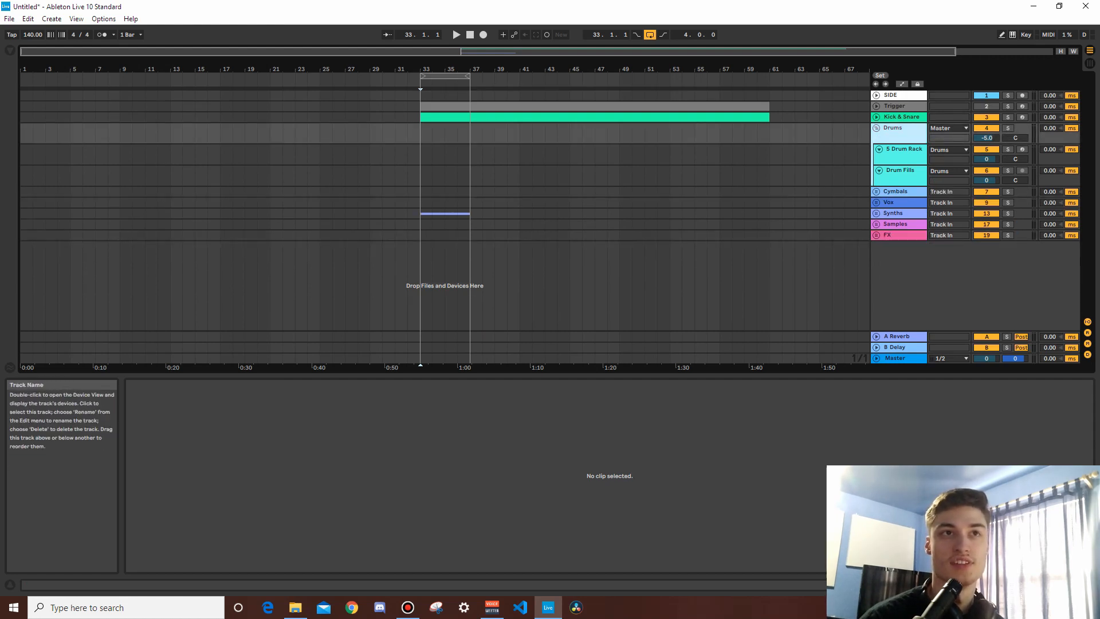
left_click(876, 127)
Step: Try moving the Kick & Snare clip onto the Trigger track and undo the move
left_click(901, 117)
left_click(876, 117)
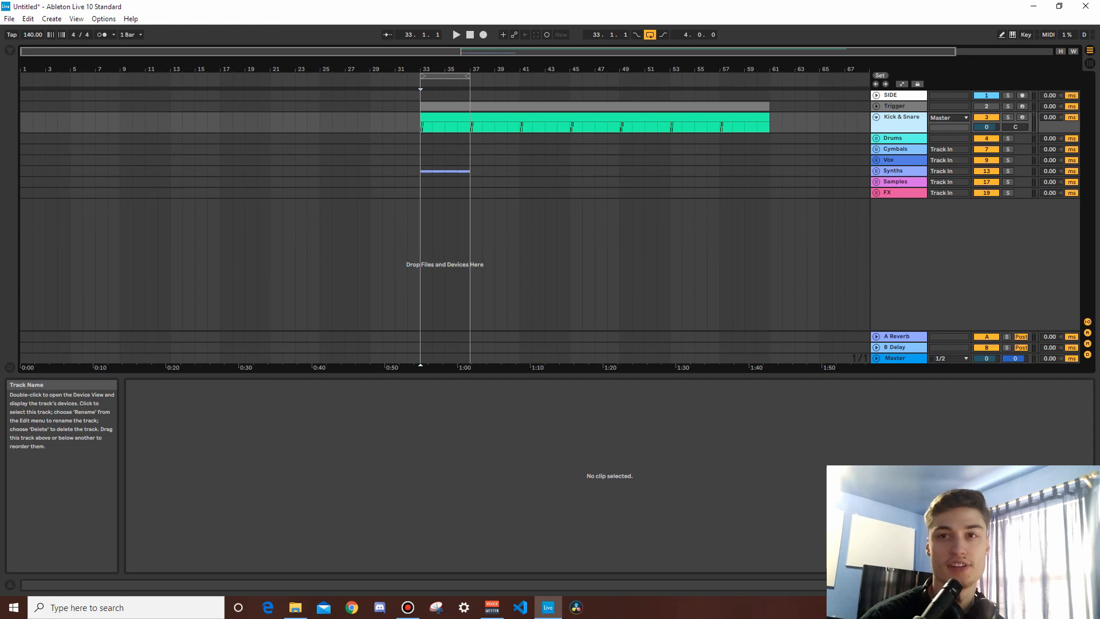
left_click_drag(596, 117, 596, 107)
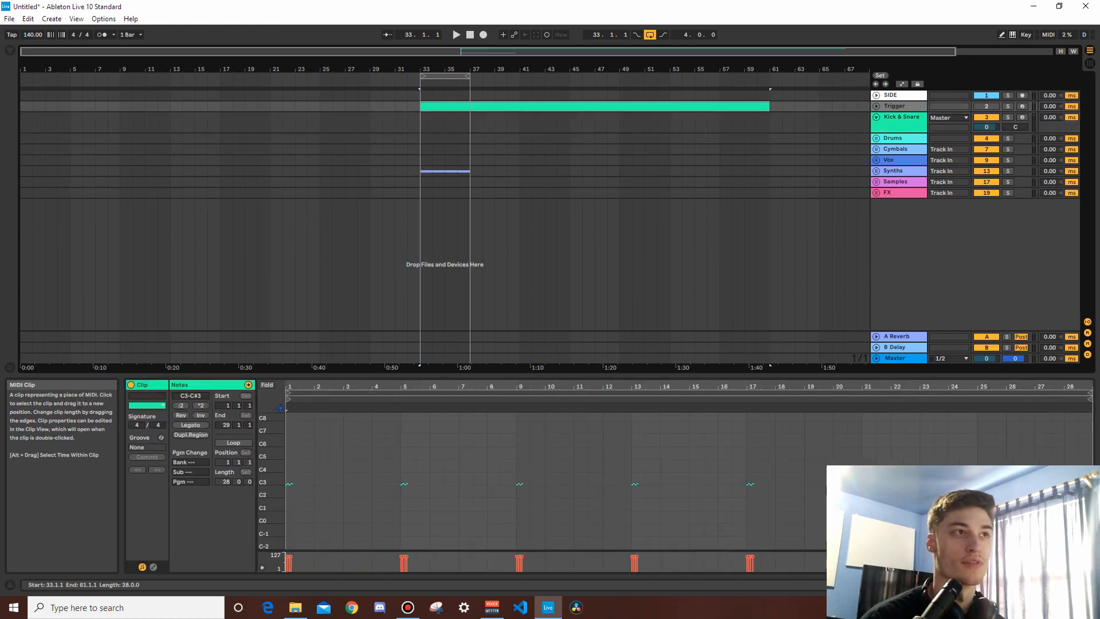
key("ctrl+z")
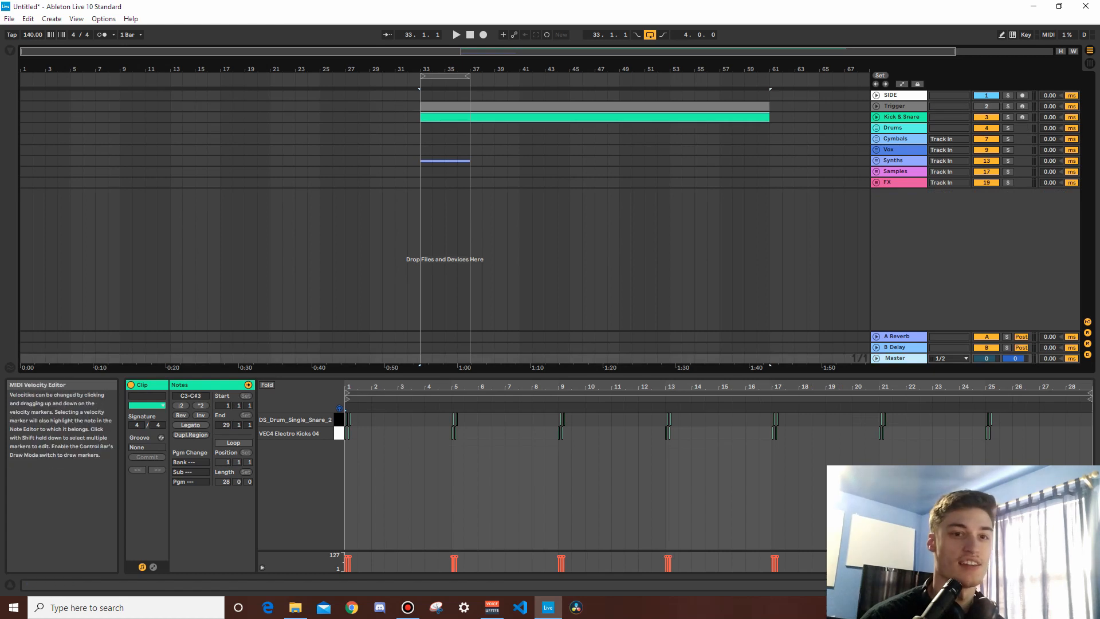
Step: Show the Master track's devices and enable the high-cut filter band 8 in its EQ Eight
key("shift+Tab")
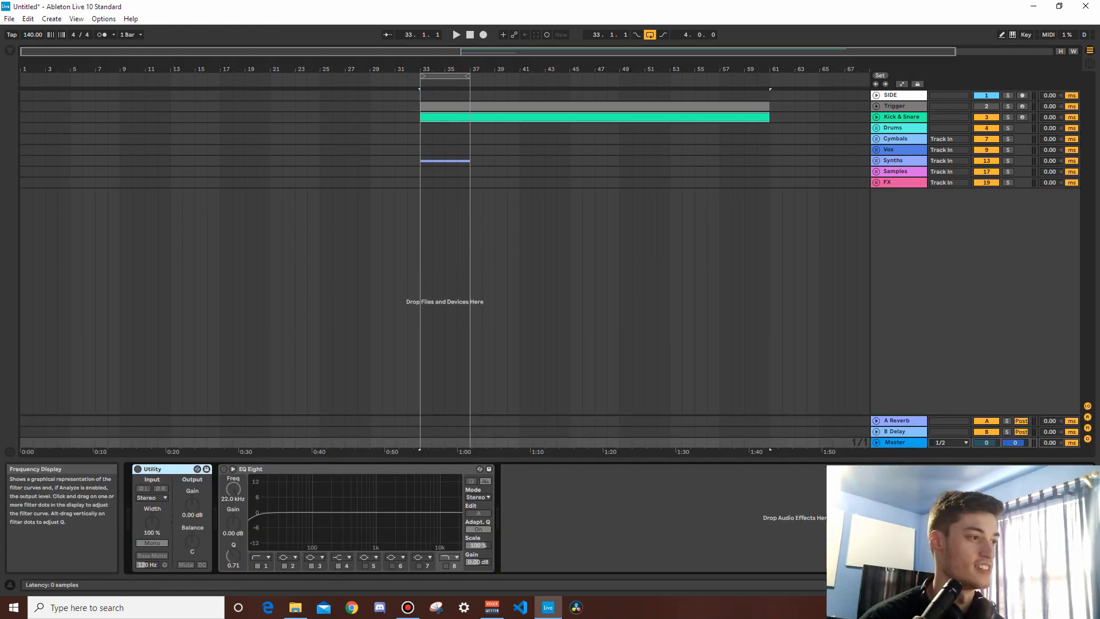
left_click(321, 469)
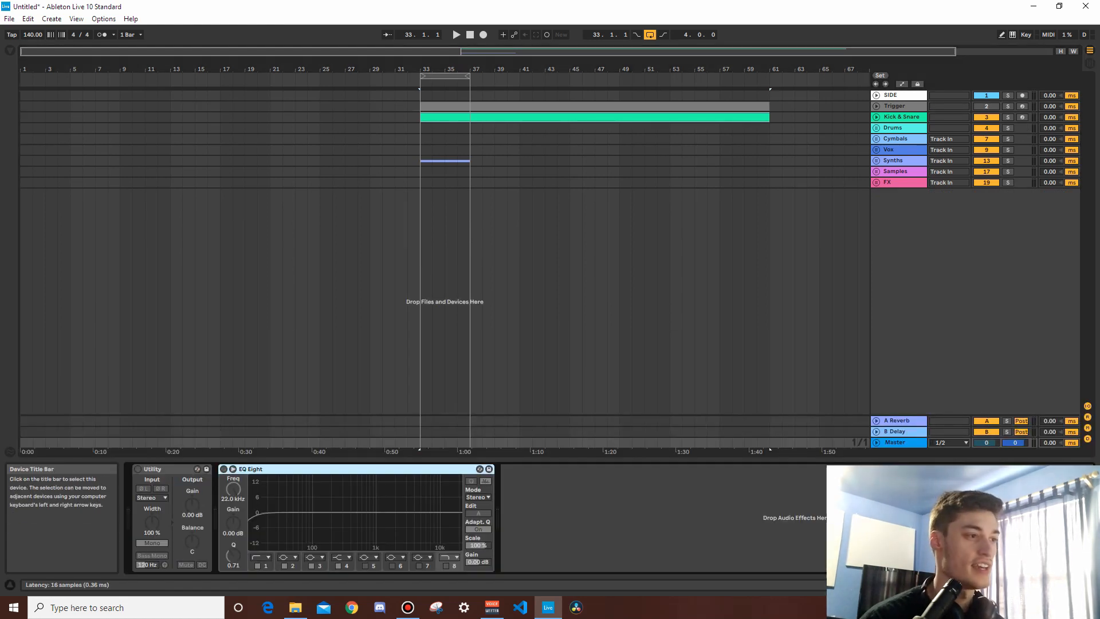
left_click(446, 566)
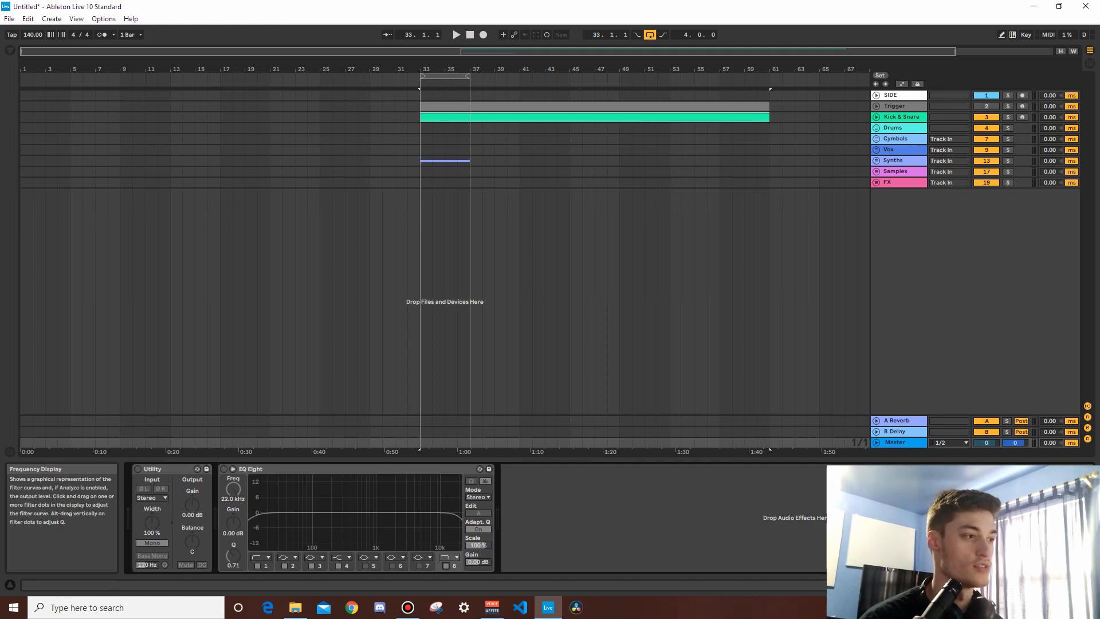
left_click(224, 469)
left_click_drag(233, 489, 233, 520)
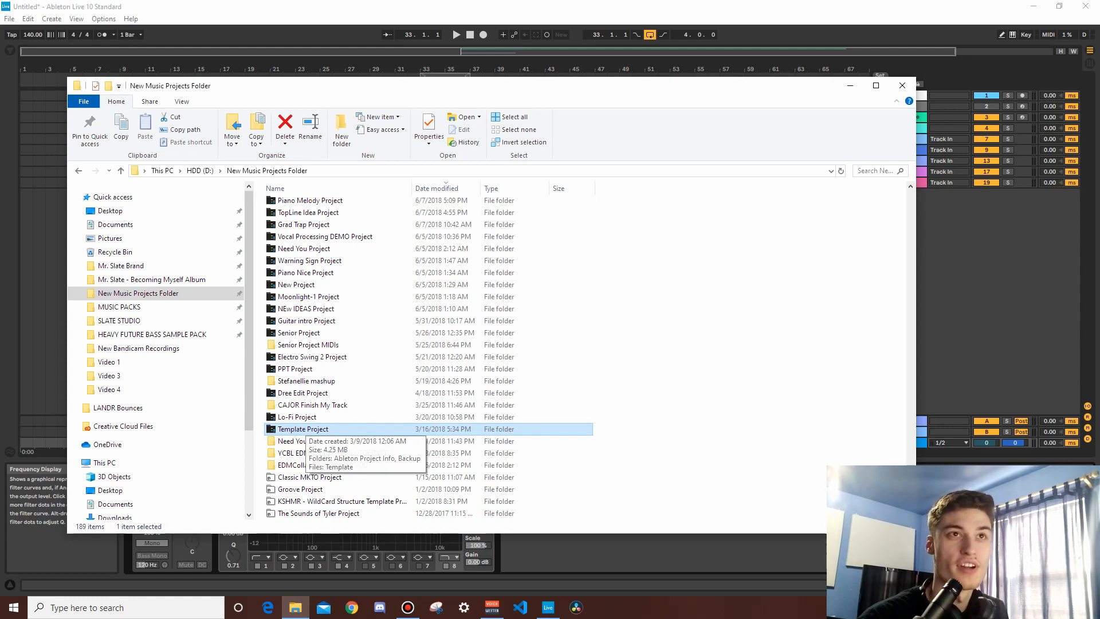
Step: Minimize the projects folder window and try saving the current Live Set as the default set in the File/Folder preferences
left_click(850, 85)
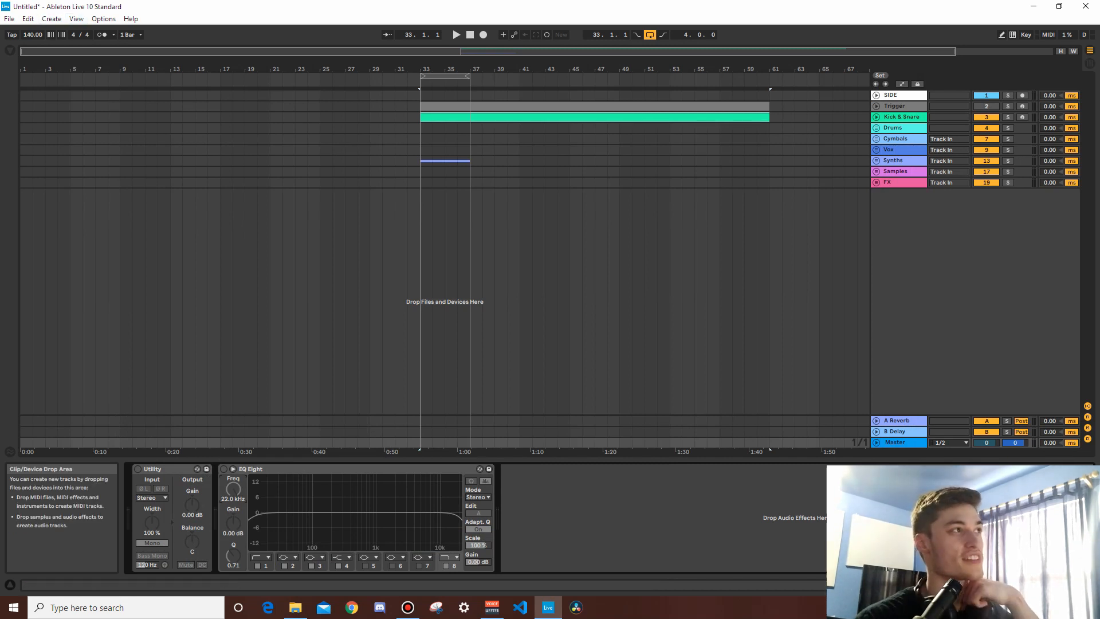
left_click(103, 18)
left_click(127, 328)
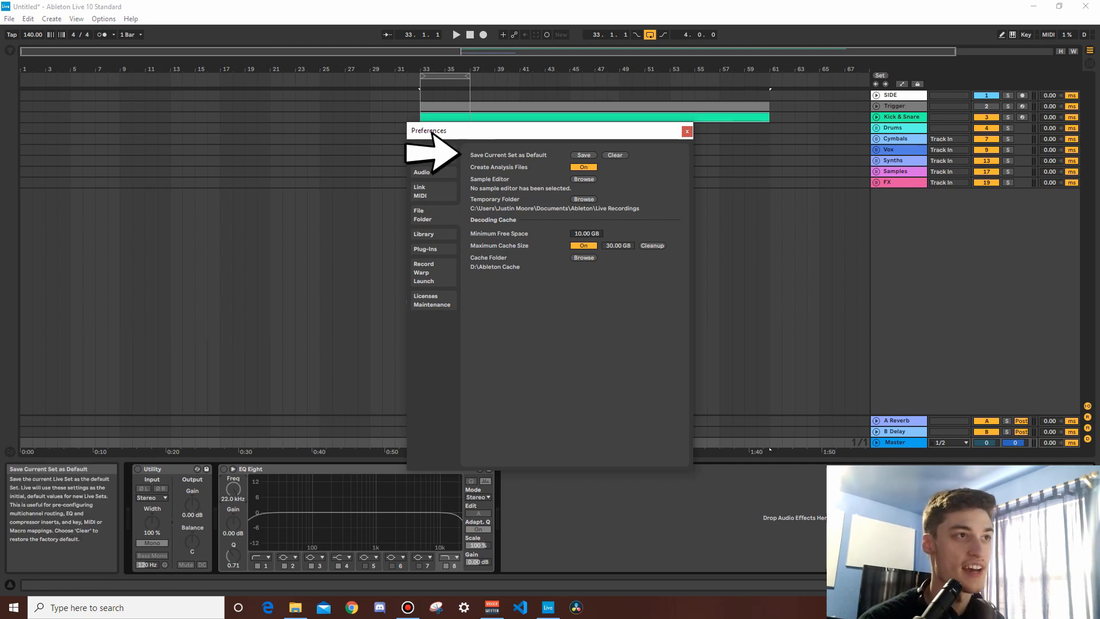
left_click(584, 155)
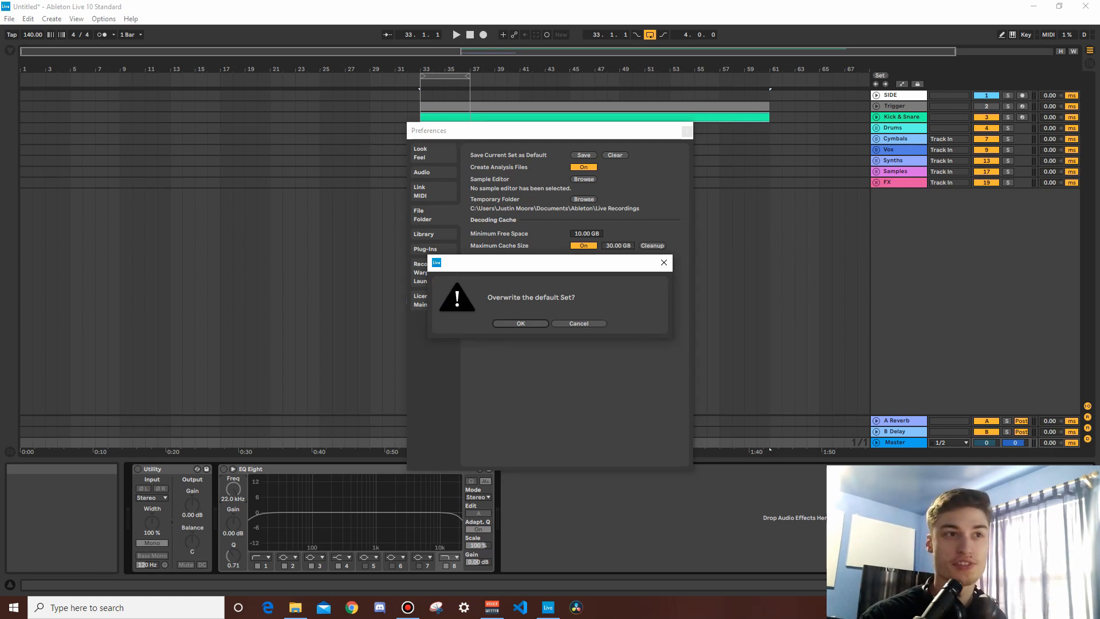
left_click(664, 262)
left_click(687, 131)
left_click_drag(507, 161, 681, 161)
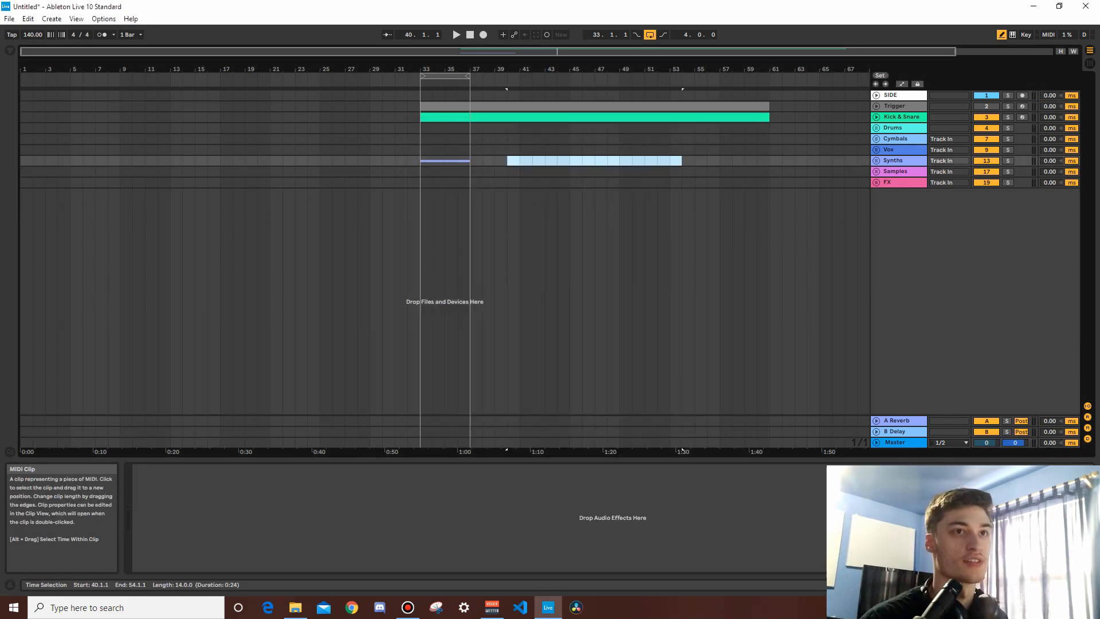
left_click(701, 128)
left_click(719, 161)
Step: Create a new Live Set without saving the current one and review the template tracks it loads
left_click(9, 18)
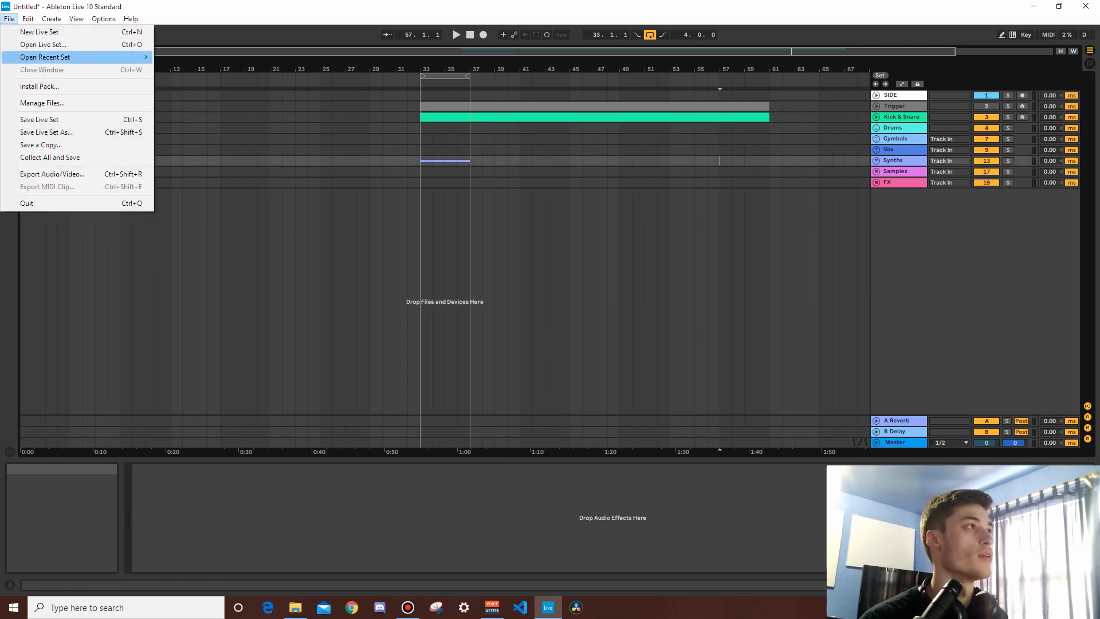
left_click(40, 32)
left_click(549, 323)
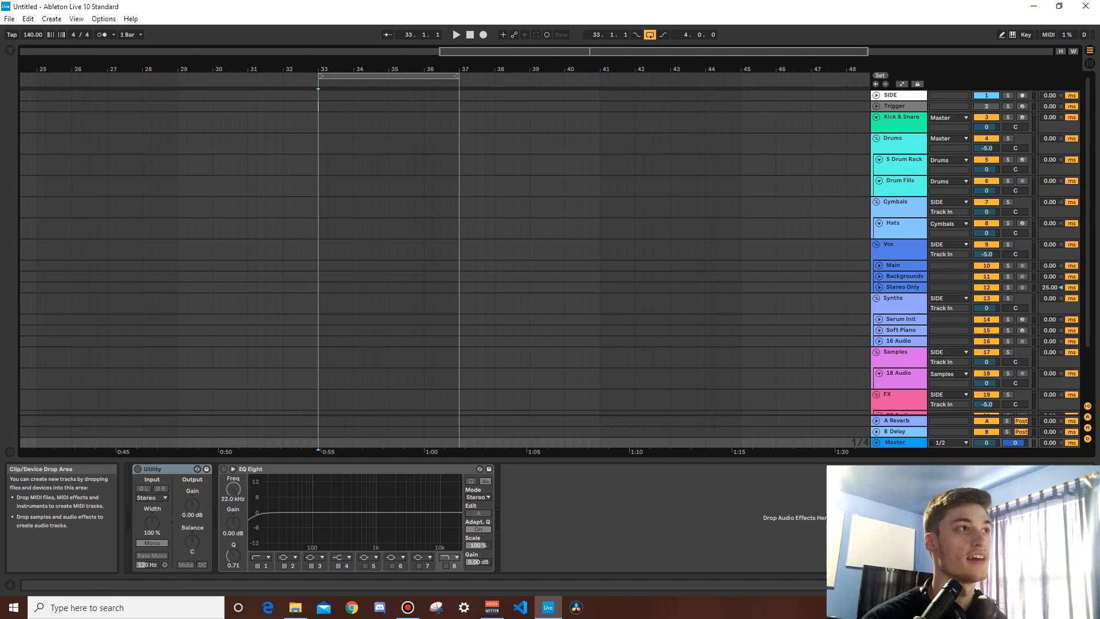
left_click_drag(412, 69, 412, 17)
scroll(898, 252, "down", 3)
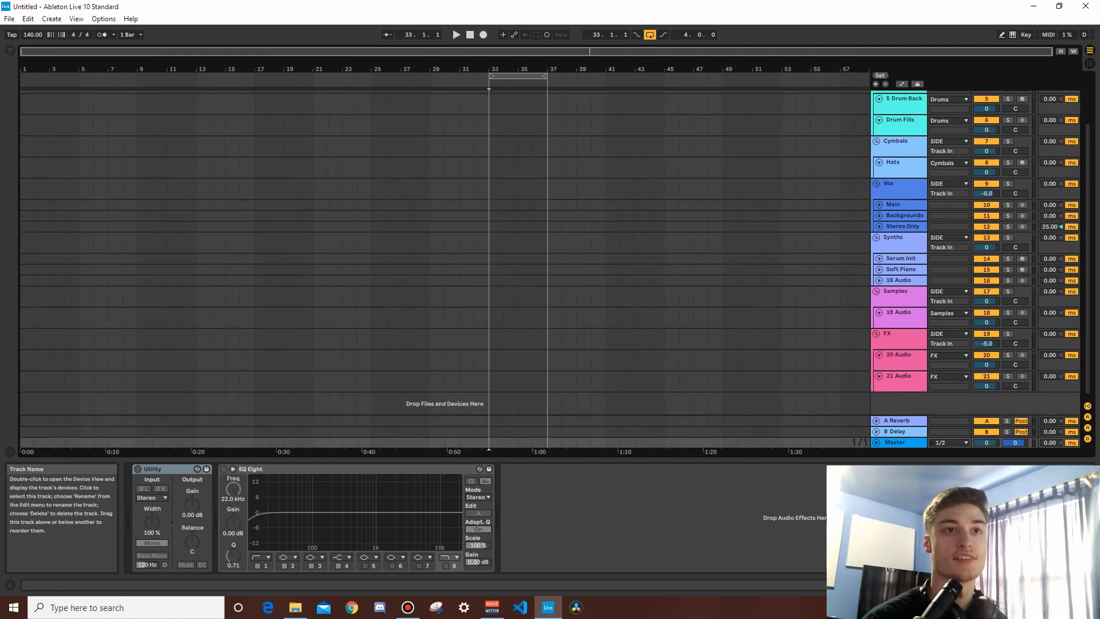
scroll(898, 252, "up", 3)
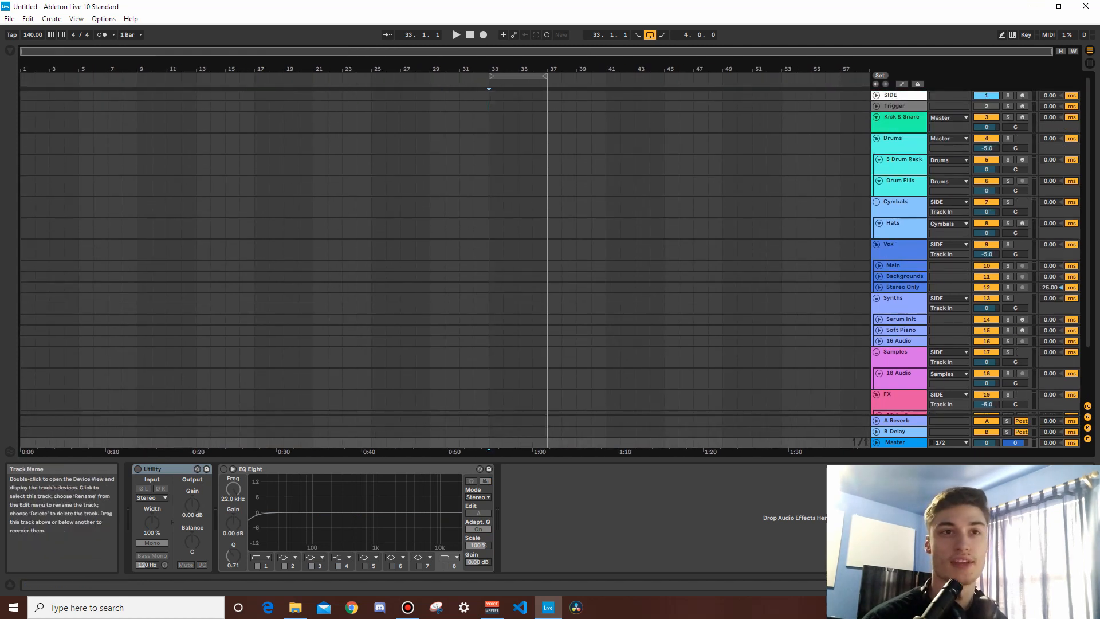